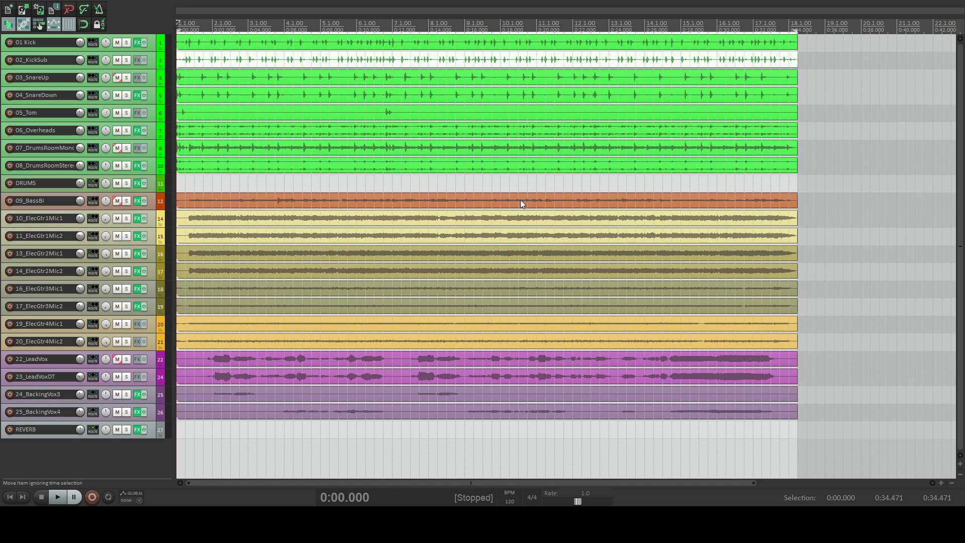
Review the project's channel strips in the mixer through to the REVERB track, and close the mixer
{"action": "key", "text": "ctrl+m"}
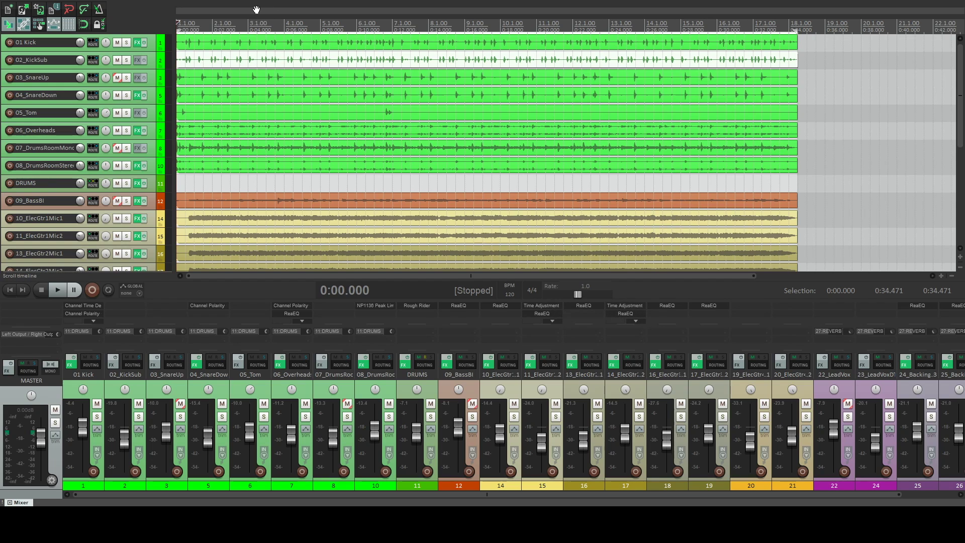
{"action": "left_click_drag", "start_coordinate": [523, 498], "coordinate": [654, 494]}
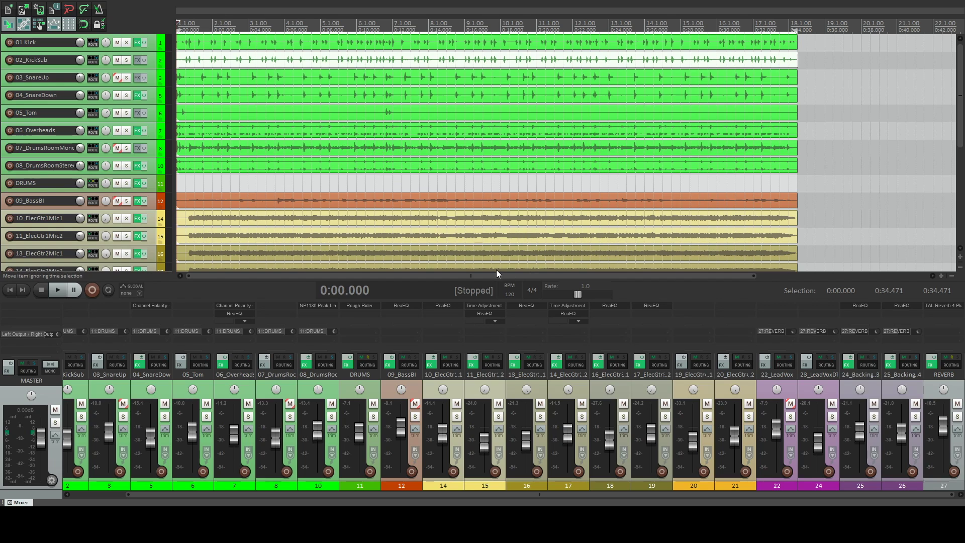
{"action": "key", "text": "ctrl+m"}
Play the song and audition the 03_SnareUp, mono drum room, bass and 22_LeadVox tracks soloed one at a time
{"action": "key", "text": "space"}
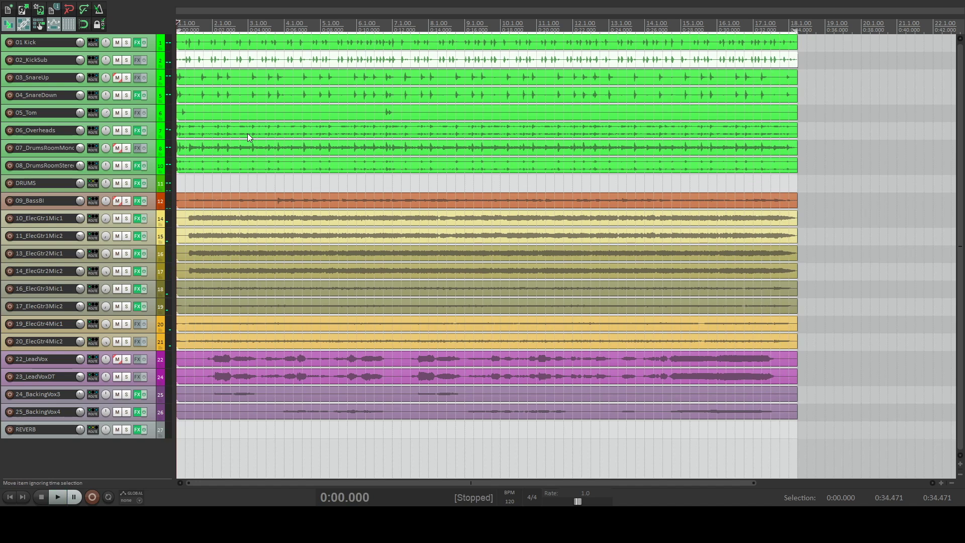
{"action": "key", "text": "space"}
{"action": "left_click", "coordinate": [126, 78]}
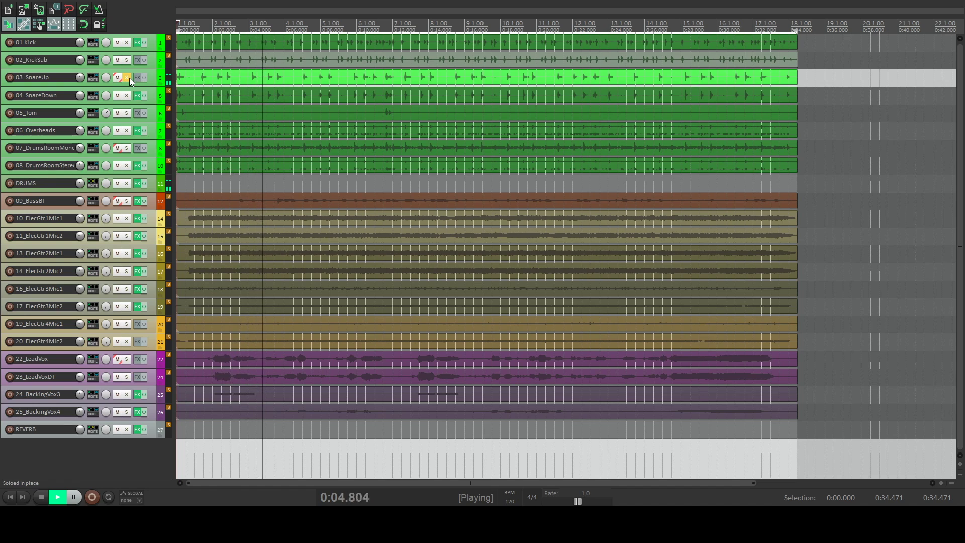
{"action": "left_click", "coordinate": [129, 77]}
{"action": "left_click", "coordinate": [126, 147]}
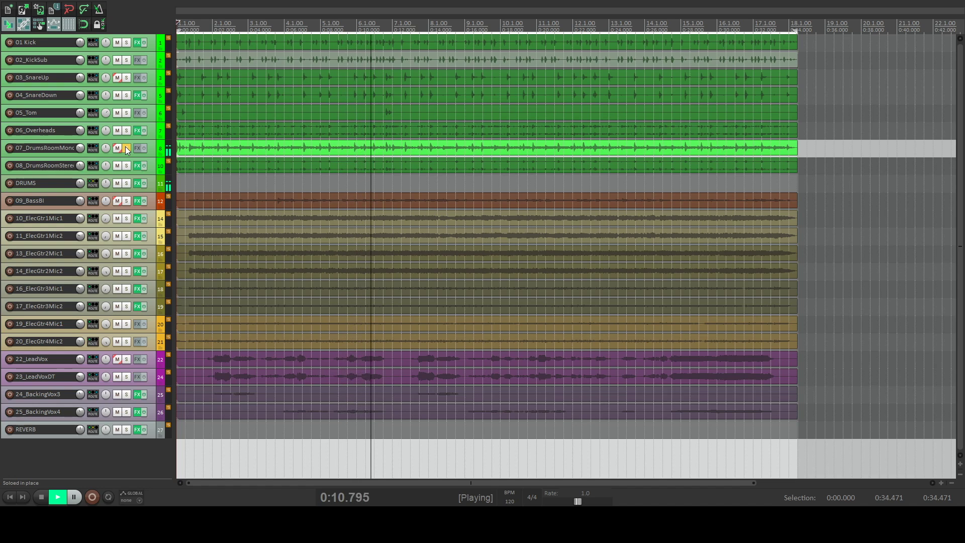
{"action": "left_click", "coordinate": [126, 148]}
{"action": "left_click", "coordinate": [126, 200]}
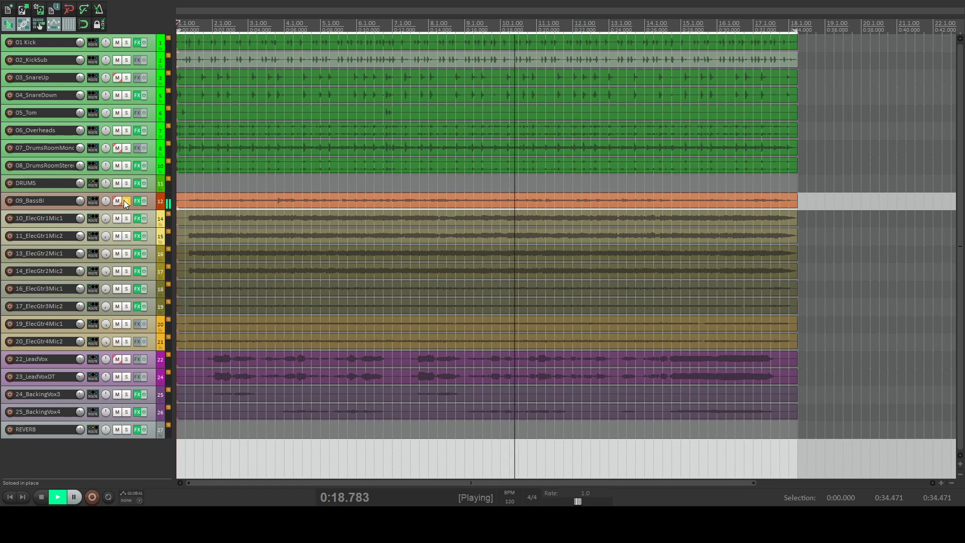
{"action": "left_click", "coordinate": [124, 200]}
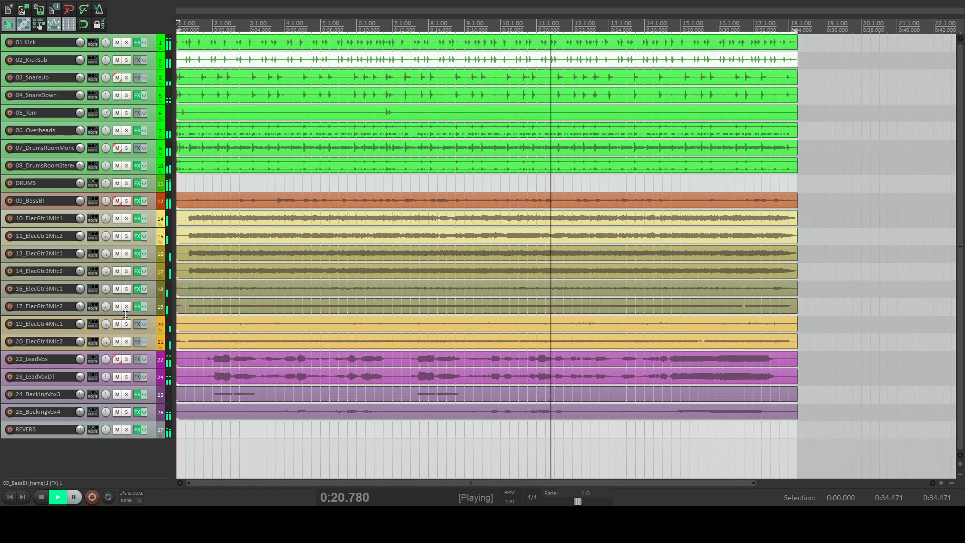
{"action": "left_click", "coordinate": [126, 359]}
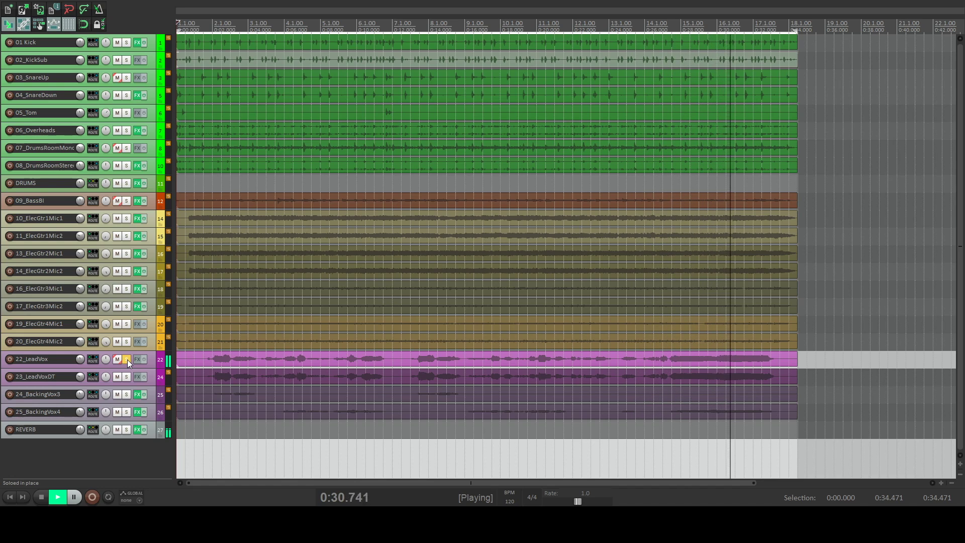
{"action": "left_click", "coordinate": [128, 360]}
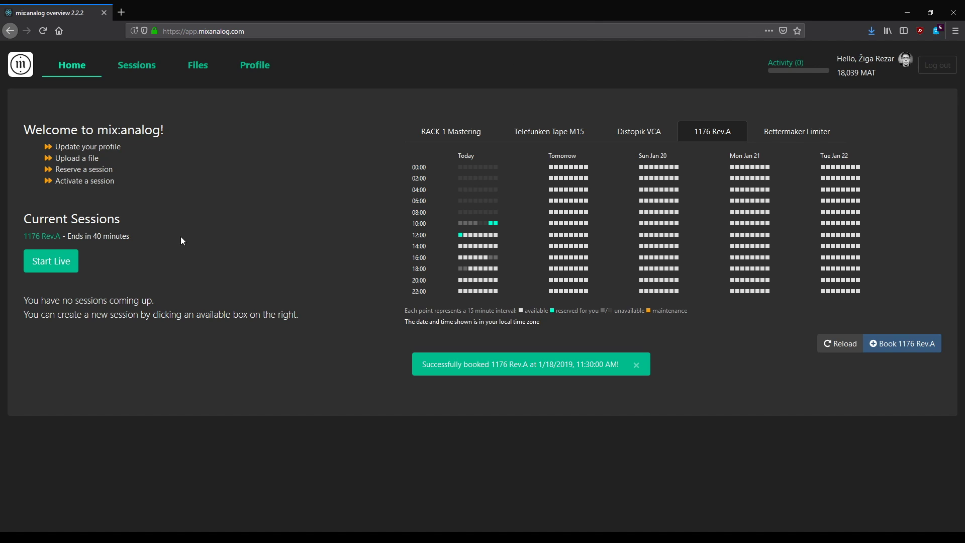
In mix:analog, start the live 1176 Rev.A session and load Snare Top - Atlantis Bound as the source of slot 1
{"action": "left_click", "coordinate": [65, 266]}
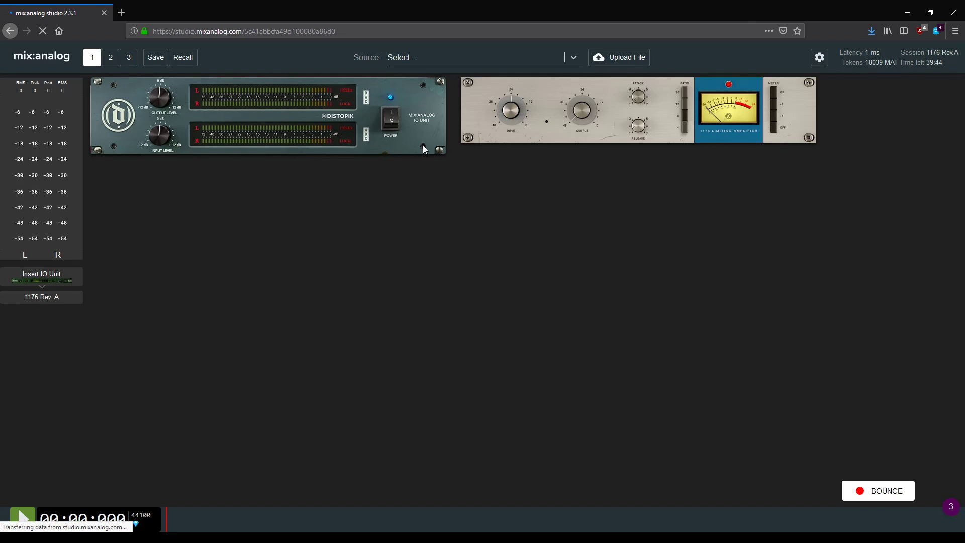
{"action": "left_click", "coordinate": [576, 57]}
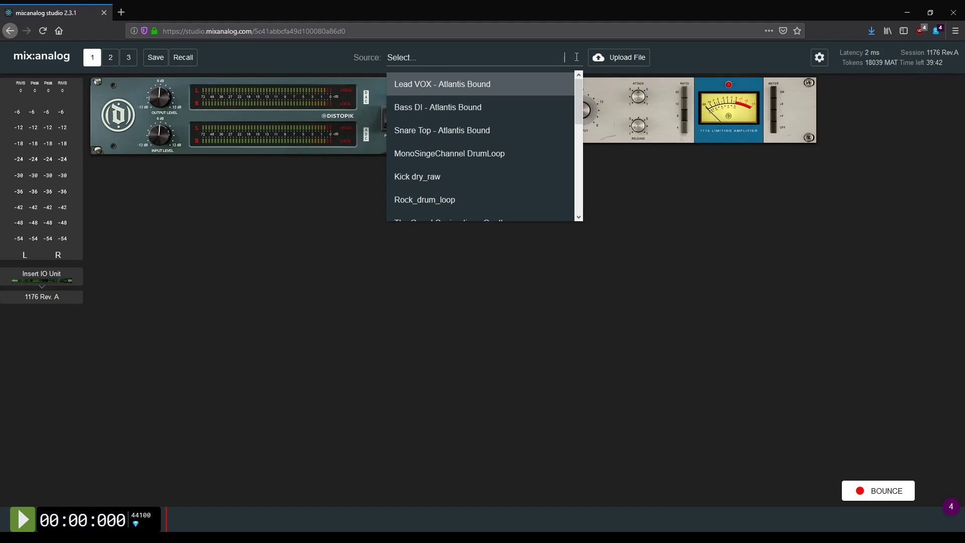
{"action": "left_click", "coordinate": [457, 131]}
Load Bass DI - Atlantis Bound as the source of slot 2 and Lead VOX - Atlantis Bound as the source of slot 3
{"action": "left_click", "coordinate": [113, 62]}
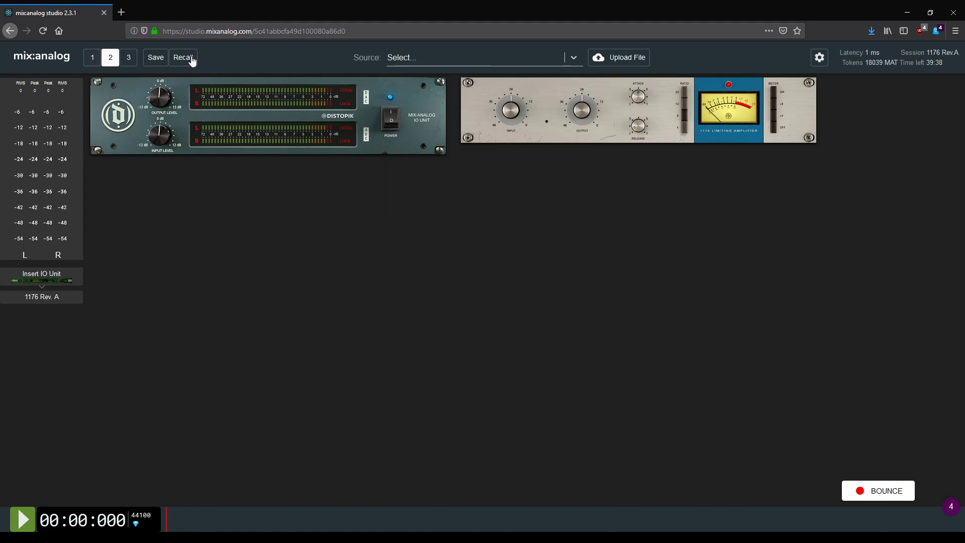
{"action": "left_click", "coordinate": [450, 61]}
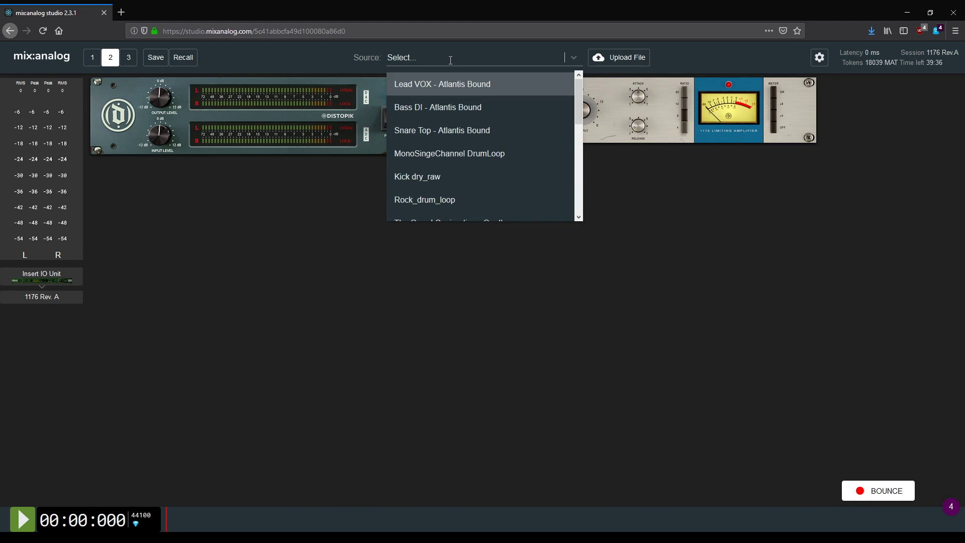
{"action": "left_click", "coordinate": [444, 107]}
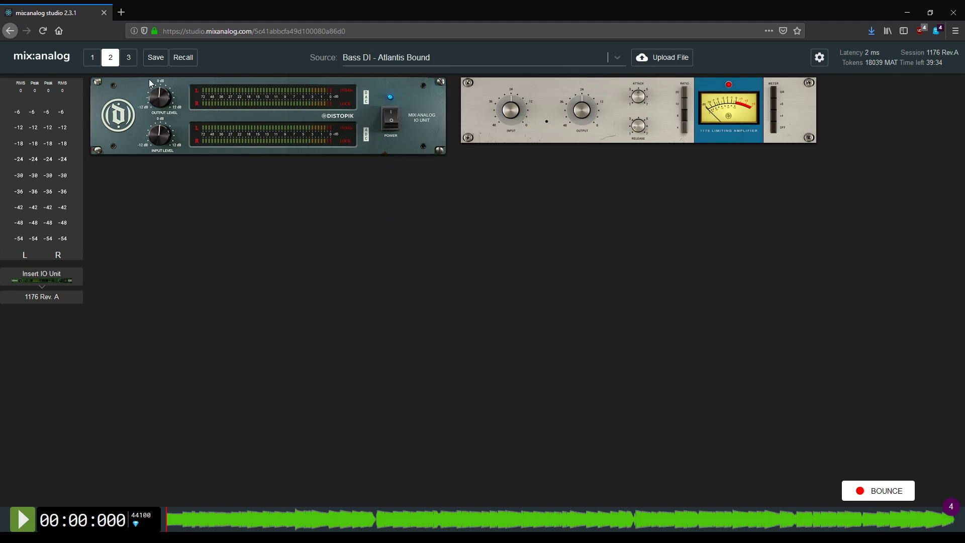
{"action": "left_click", "coordinate": [134, 60]}
{"action": "left_click", "coordinate": [424, 56]}
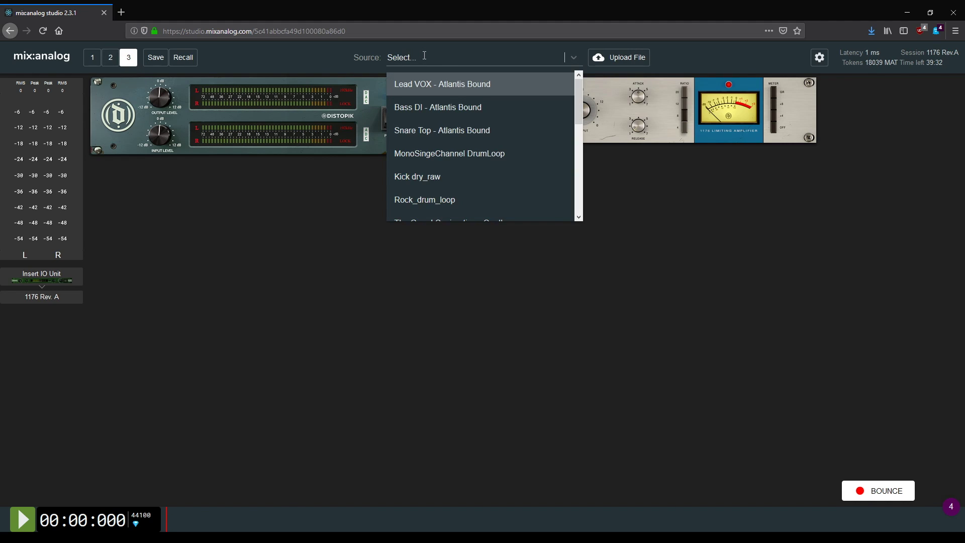
{"action": "left_click", "coordinate": [424, 87]}
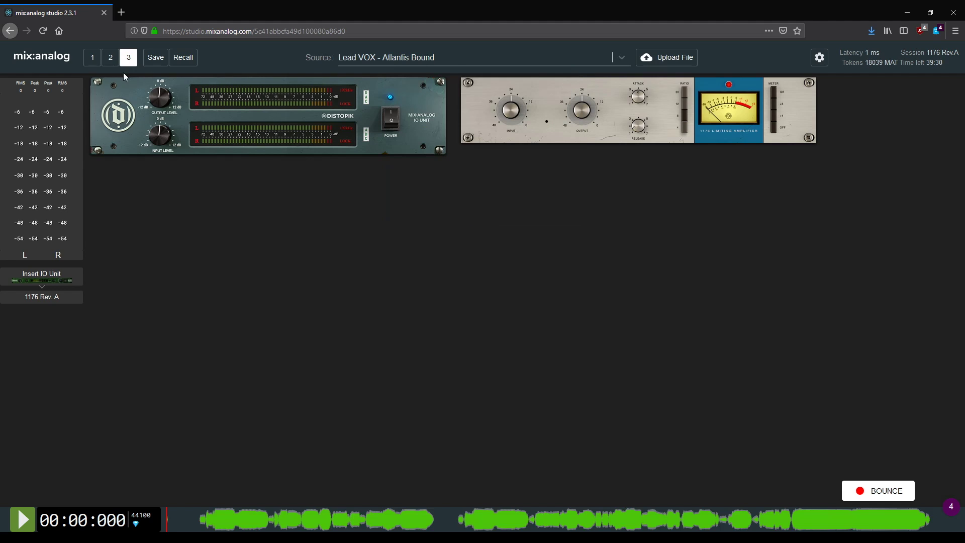
Play the snare source in slot 1 and raise the IO unit's output level slightly above 0 dB
{"action": "left_click", "coordinate": [92, 61]}
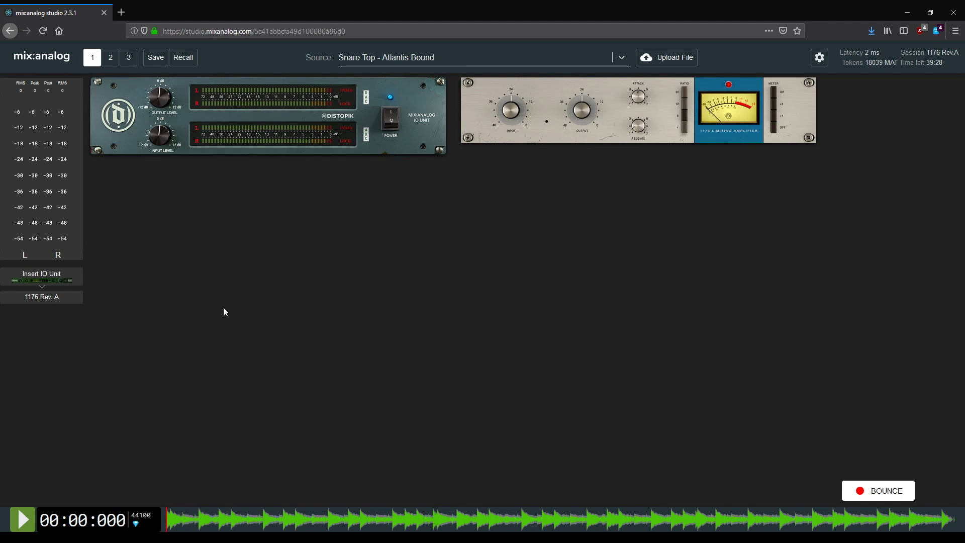
{"action": "left_click", "coordinate": [15, 523]}
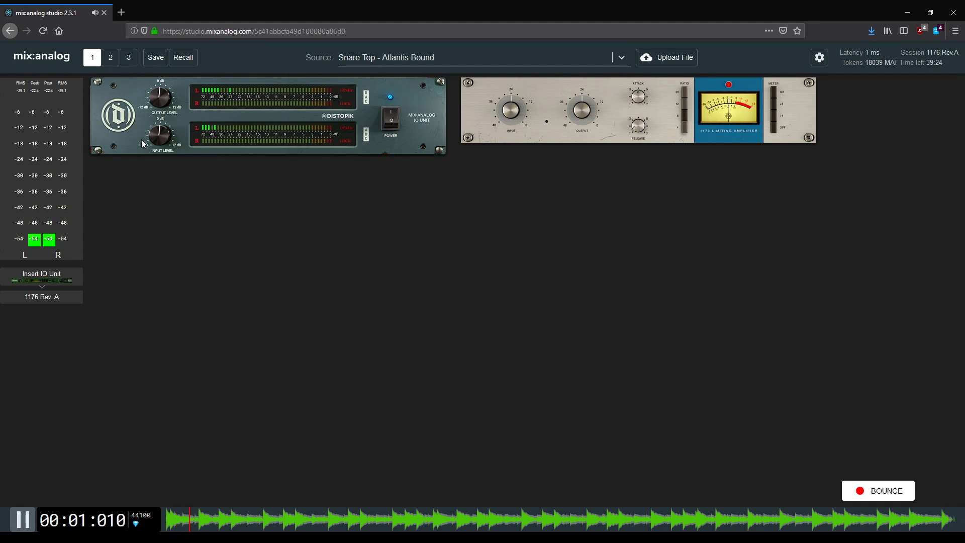
{"action": "left_click_drag", "start_coordinate": [161, 103], "coordinate": [155, 75]}
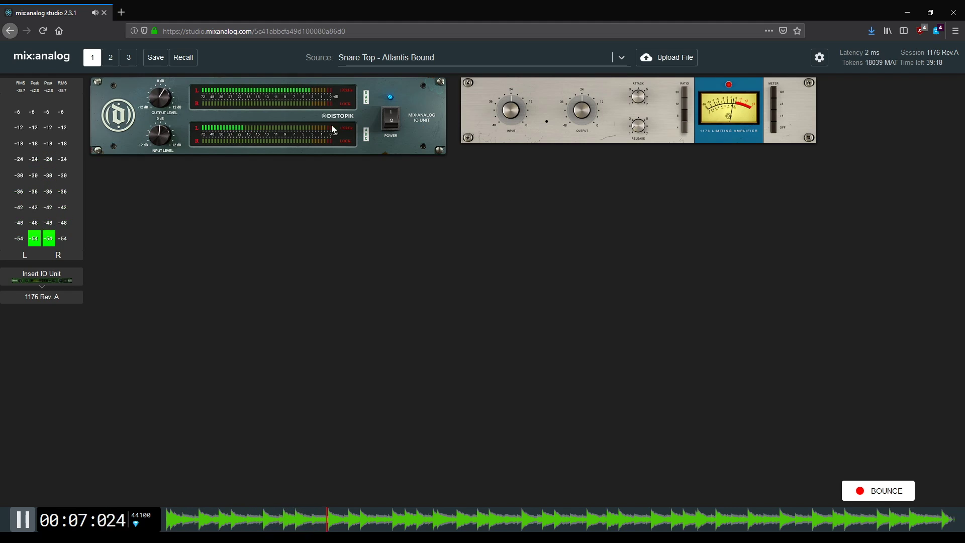
Adjust the 1176's input and output knobs by ear while the snare plays
{"action": "left_click_drag", "start_coordinate": [517, 83], "coordinate": [529, 44]}
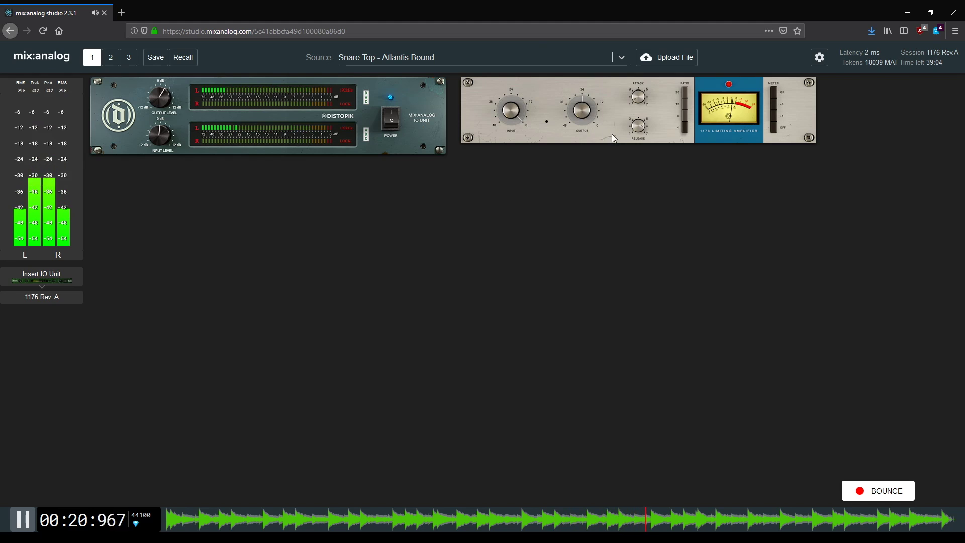
{"action": "left_click_drag", "start_coordinate": [589, 111], "coordinate": [579, 122]}
{"action": "left_click_drag", "start_coordinate": [508, 116], "coordinate": [505, 153]}
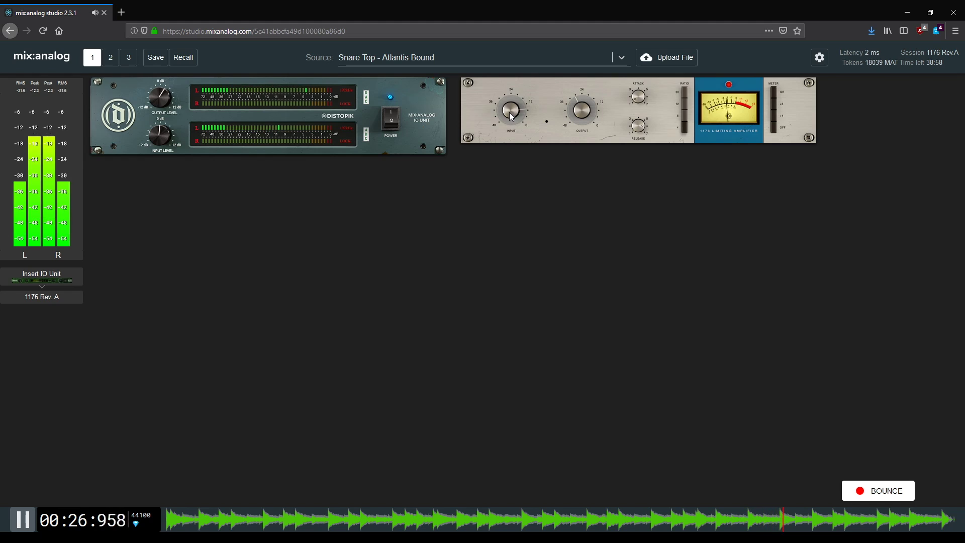
{"action": "left_click_drag", "start_coordinate": [510, 113], "coordinate": [513, 103]}
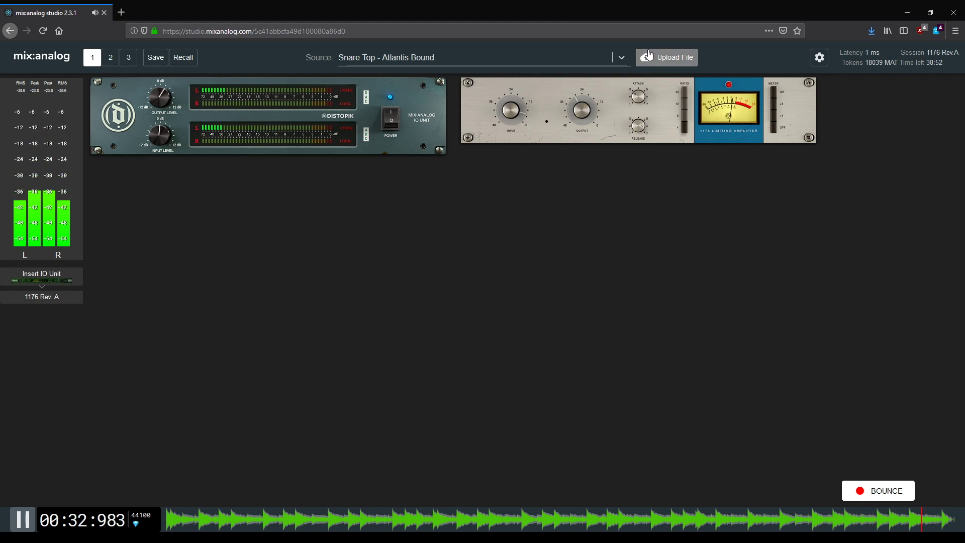
Replay the snare from the beginning and raise the 1176's output gain
{"action": "left_click", "coordinate": [24, 519]}
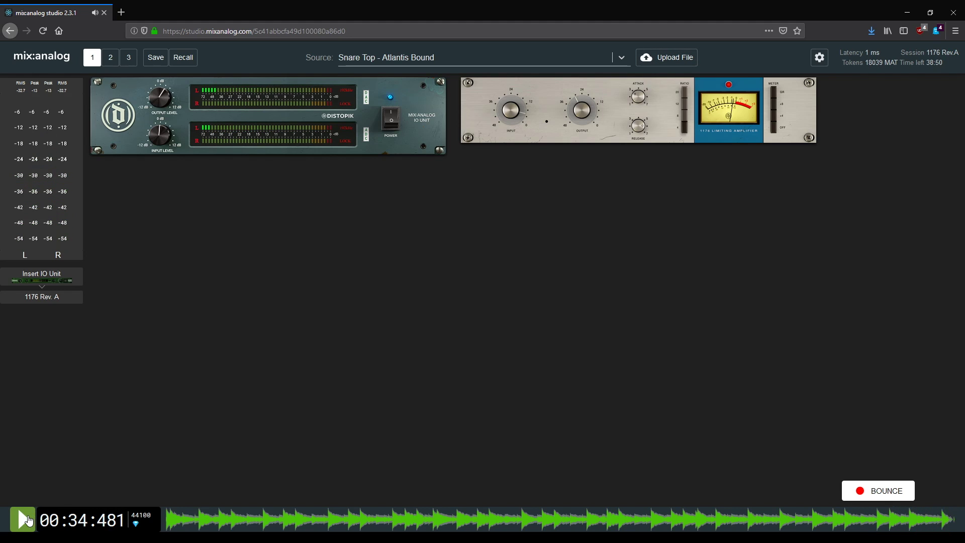
{"action": "left_click", "coordinate": [169, 523]}
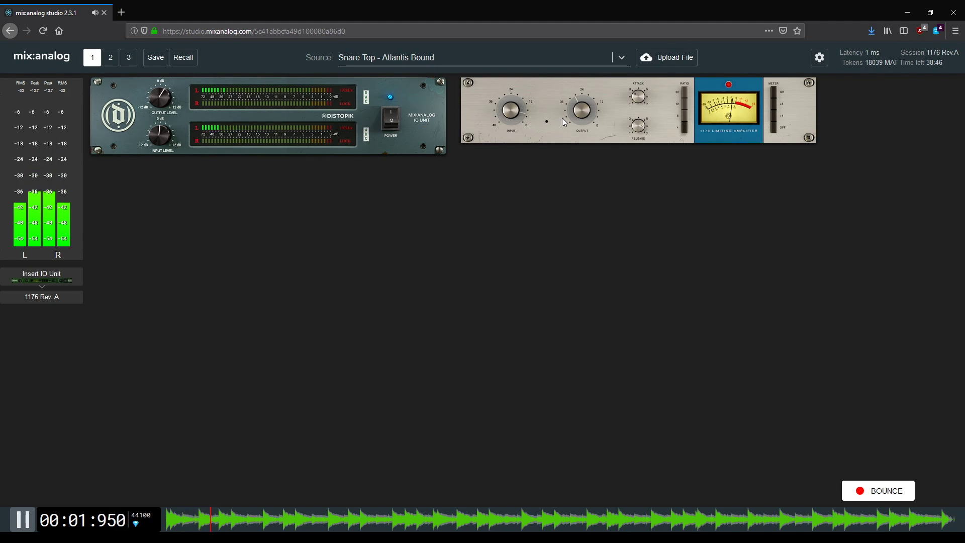
{"action": "left_click_drag", "start_coordinate": [584, 118], "coordinate": [583, 80]}
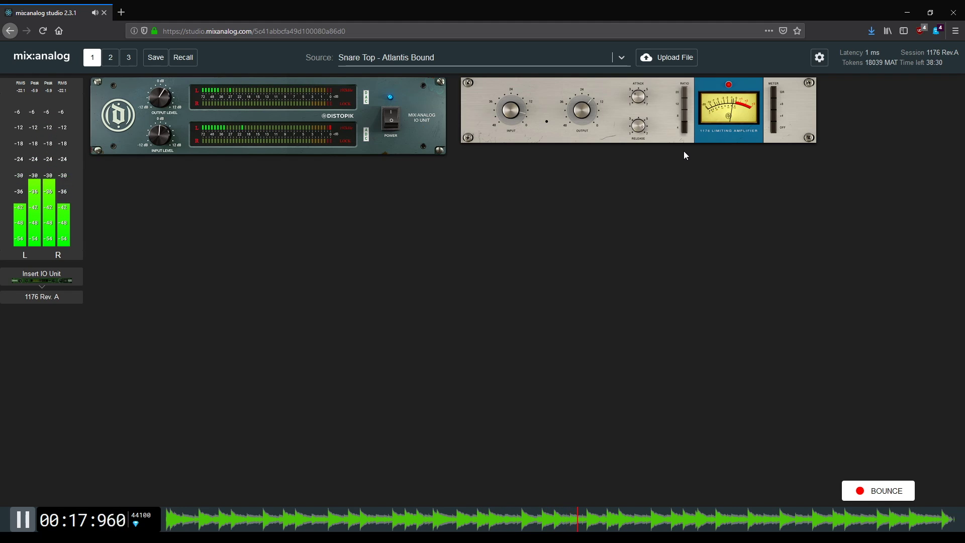
Compare the snare with the IO unit switched off and on again during playback, and pause
{"action": "left_click", "coordinate": [23, 518]}
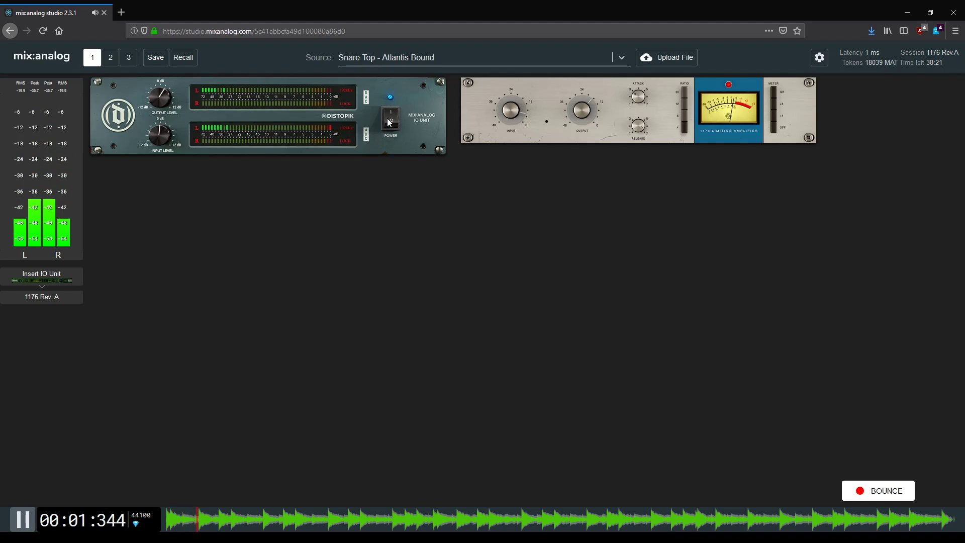
{"action": "left_click", "coordinate": [389, 121]}
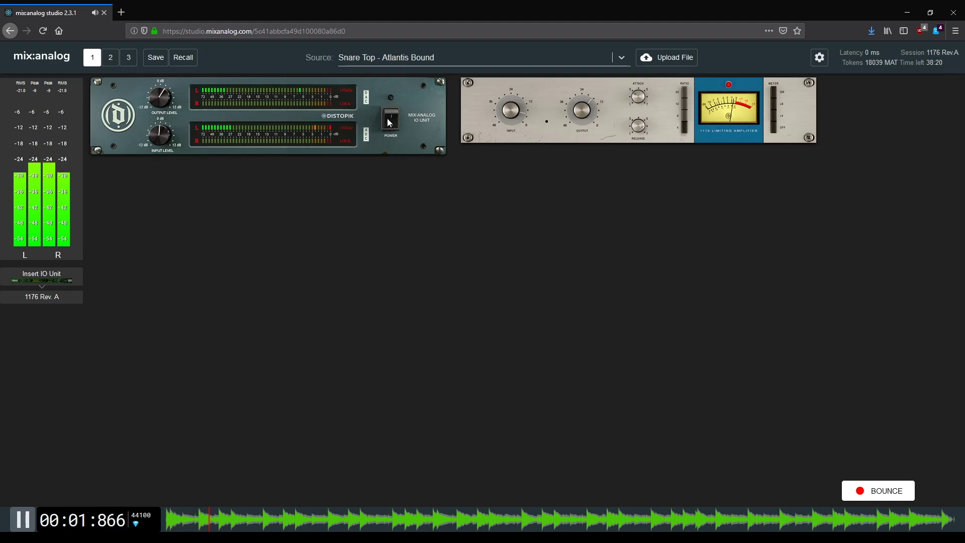
{"action": "left_click", "coordinate": [393, 119]}
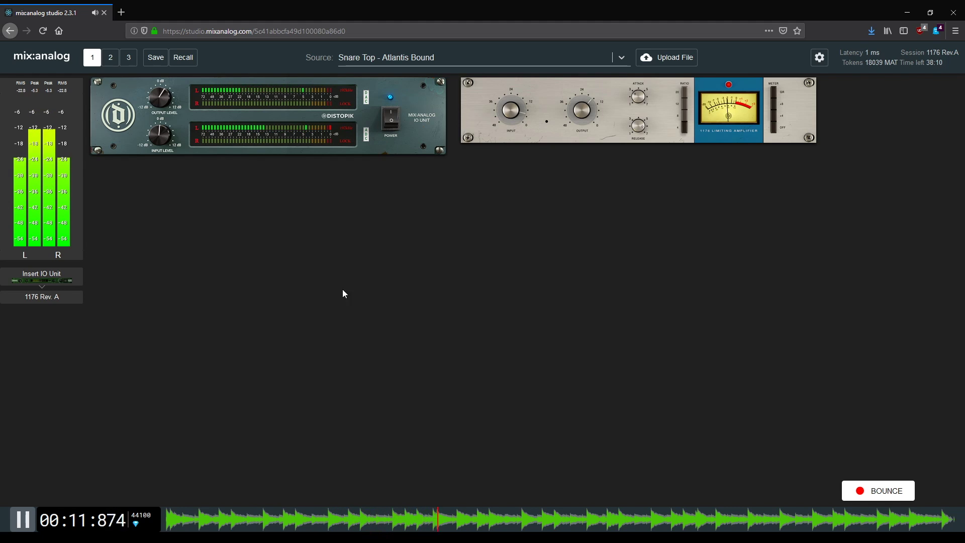
{"action": "left_click", "coordinate": [23, 518]}
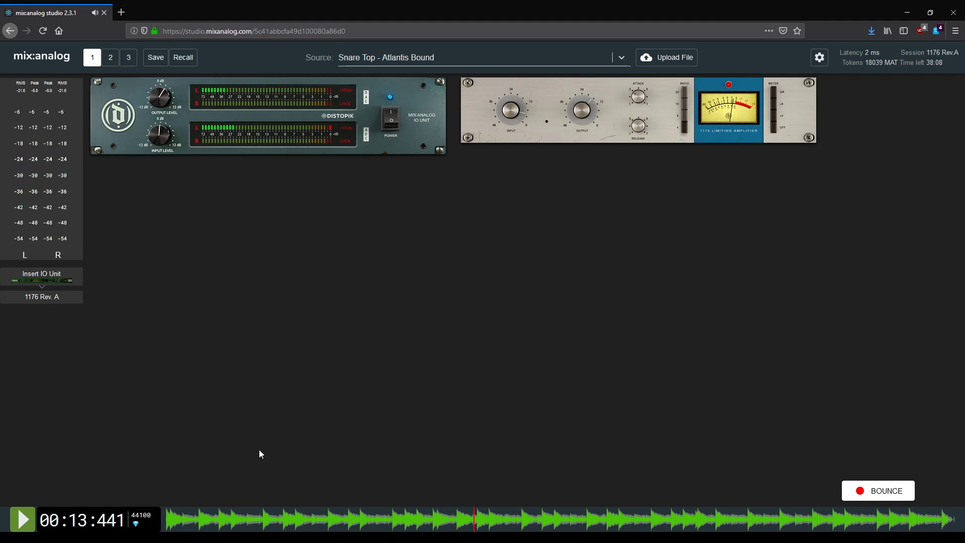
Bounce the processed snare at a 44100 sample rate, removing "@ 44100" from the bounce title
{"action": "left_click", "coordinate": [859, 490]}
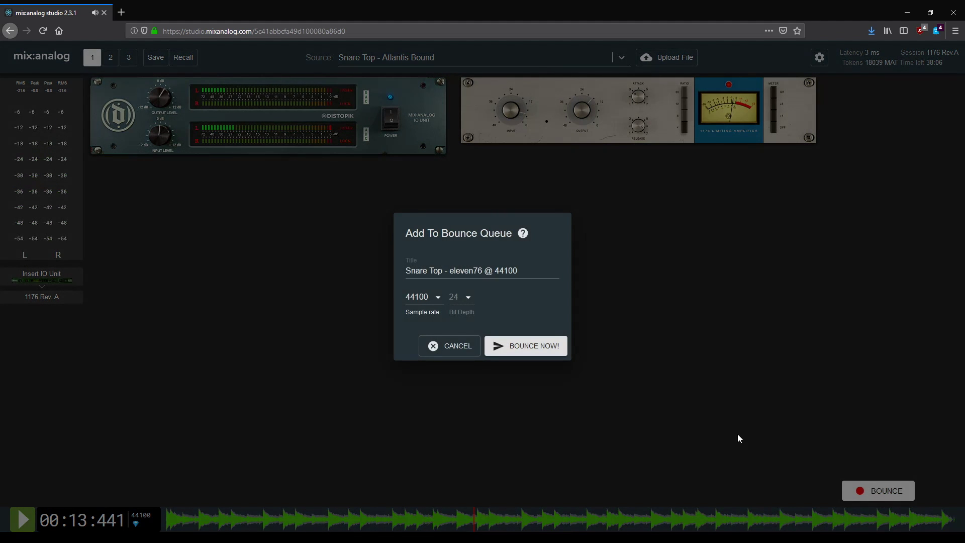
{"action": "double_click", "coordinate": [461, 272]}
{"action": "left_click_drag", "start_coordinate": [522, 270], "coordinate": [487, 272]}
{"action": "key", "text": "BackSpace"}
{"action": "left_click", "coordinate": [512, 347]}
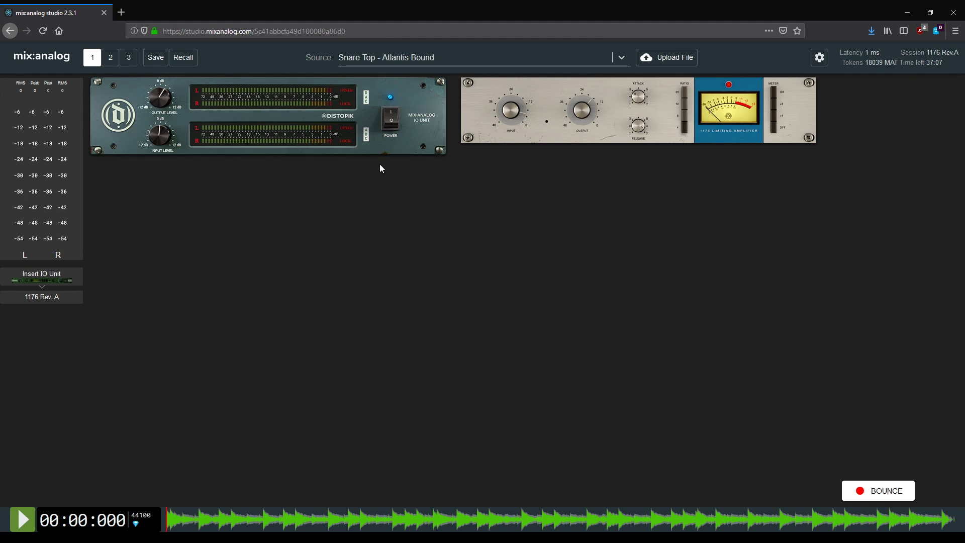
Play the Bass DI source in slot 2 and raise the IO unit's output level well above 0 dB
{"action": "left_click", "coordinate": [111, 59]}
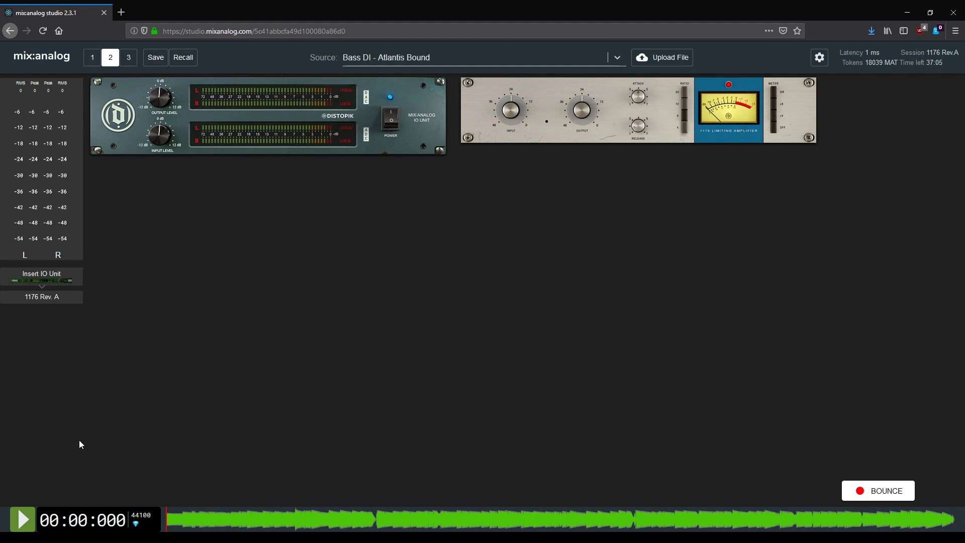
{"action": "left_click", "coordinate": [23, 517]}
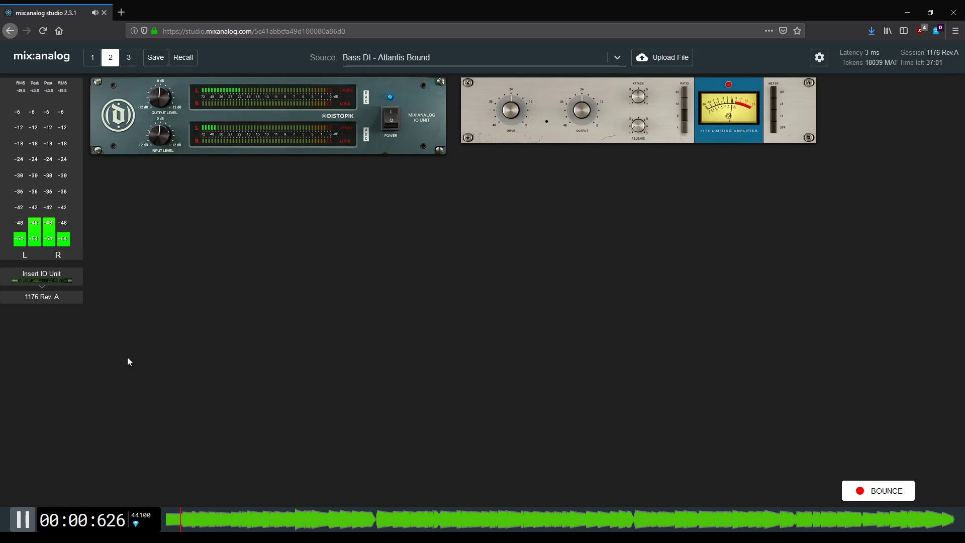
{"action": "left_click", "coordinate": [162, 56]}
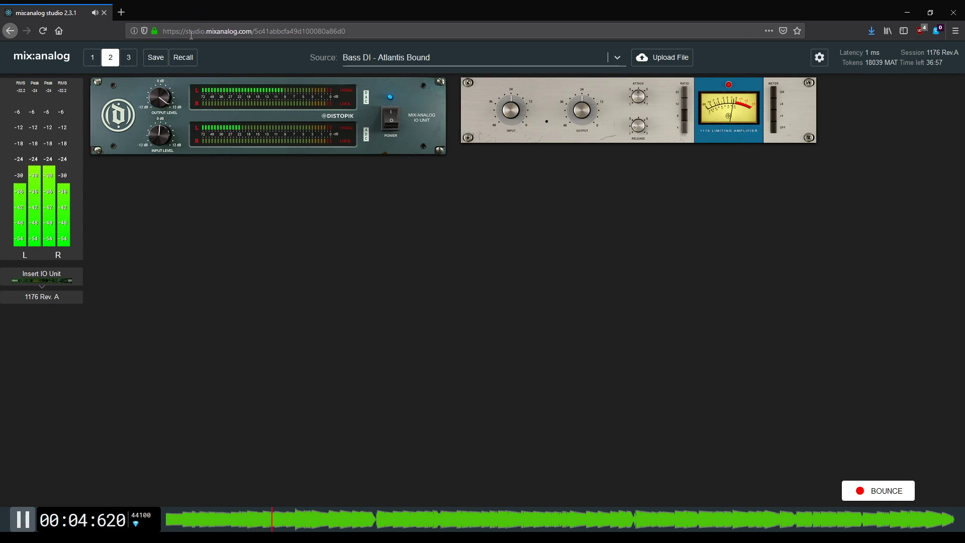
{"action": "left_click_drag", "start_coordinate": [160, 96], "coordinate": [168, 59]}
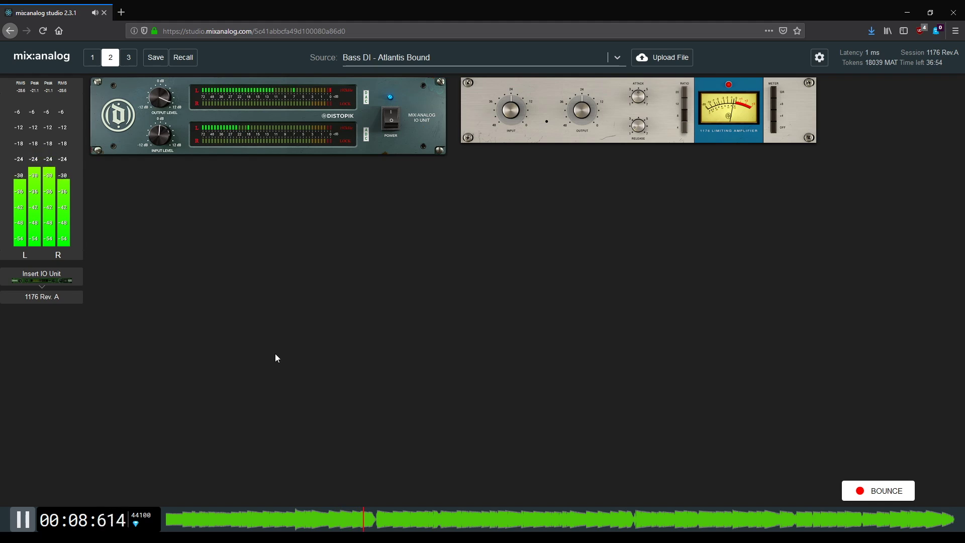
Replay the Bass DI repeatedly from about 4 to 5 seconds in to check its level through the 1176
{"action": "left_click", "coordinate": [267, 515]}
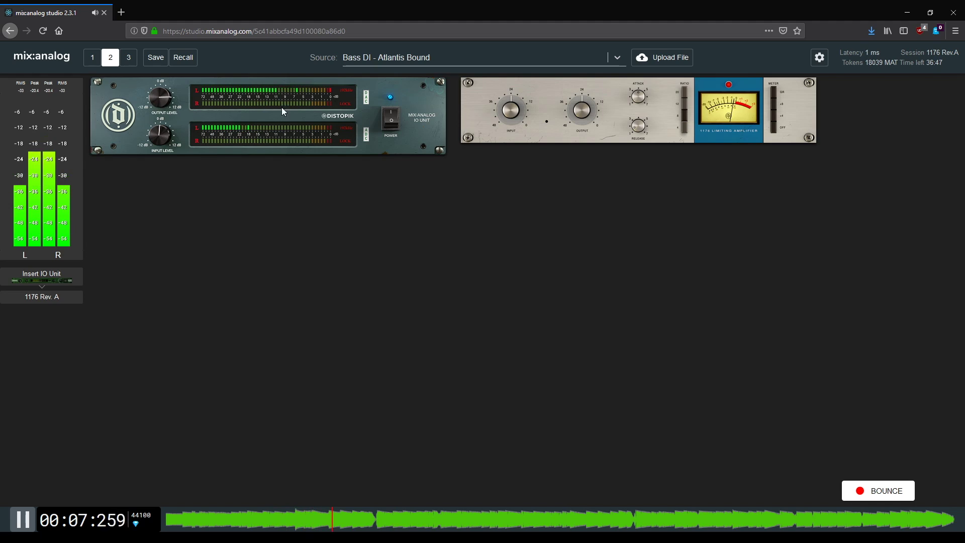
{"action": "left_click", "coordinate": [287, 514]}
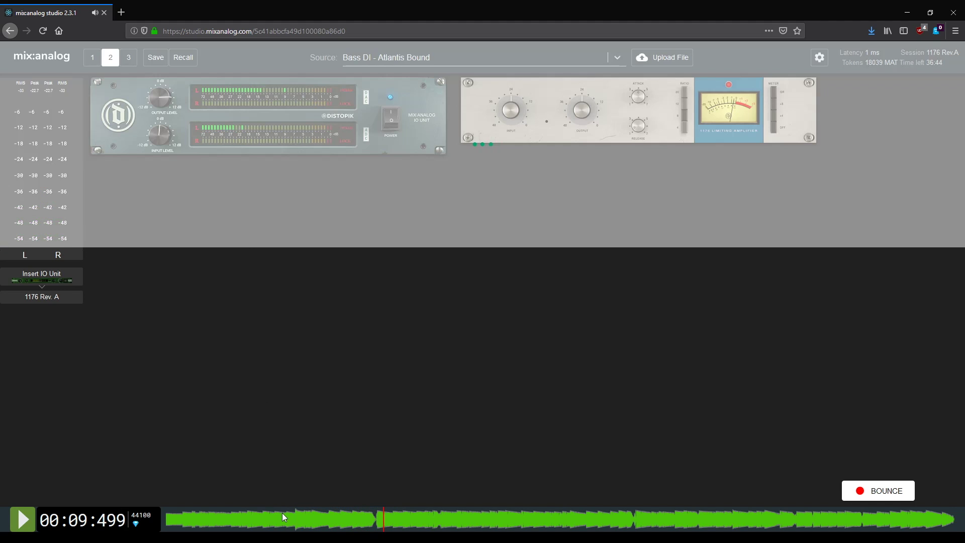
{"action": "left_click", "coordinate": [282, 512]}
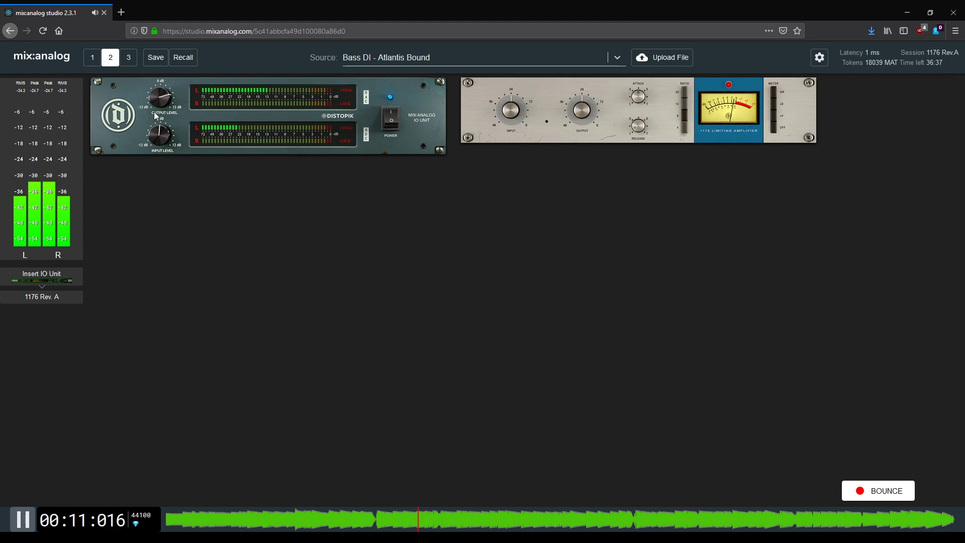
{"action": "left_click", "coordinate": [269, 518]}
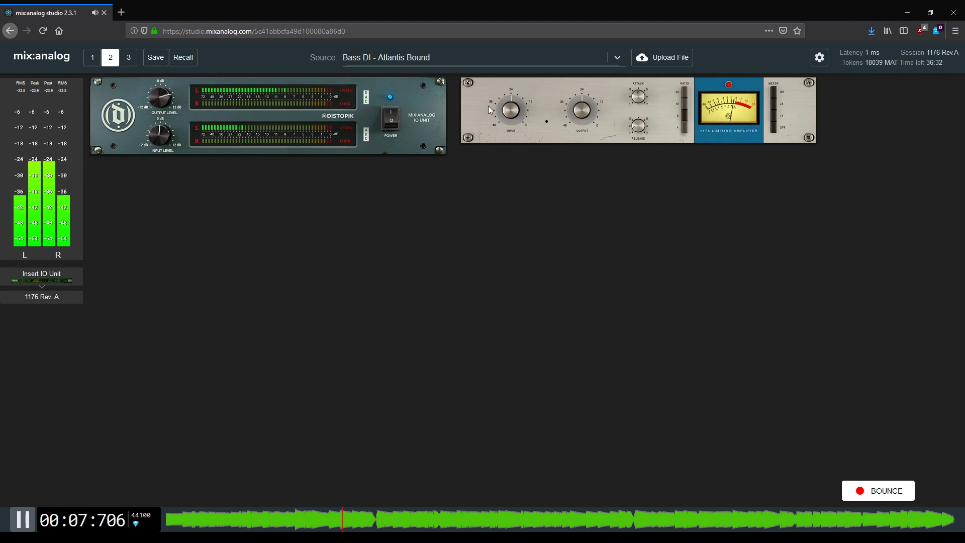
Raise the 1176's input and output gain for the bass and compare the sound with the IO unit off and on
{"action": "left_click_drag", "start_coordinate": [505, 107], "coordinate": [507, 38]}
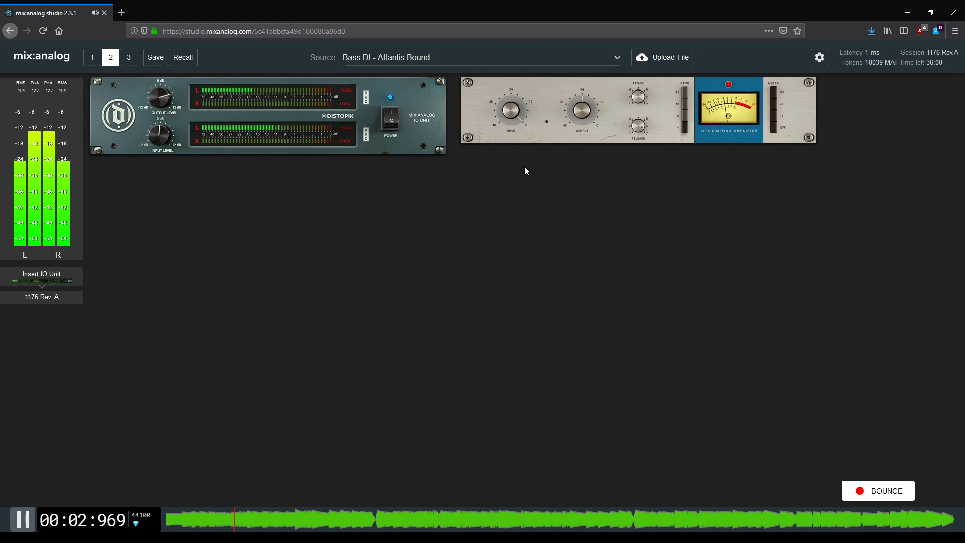
{"action": "left_click_drag", "start_coordinate": [581, 108], "coordinate": [588, 87]}
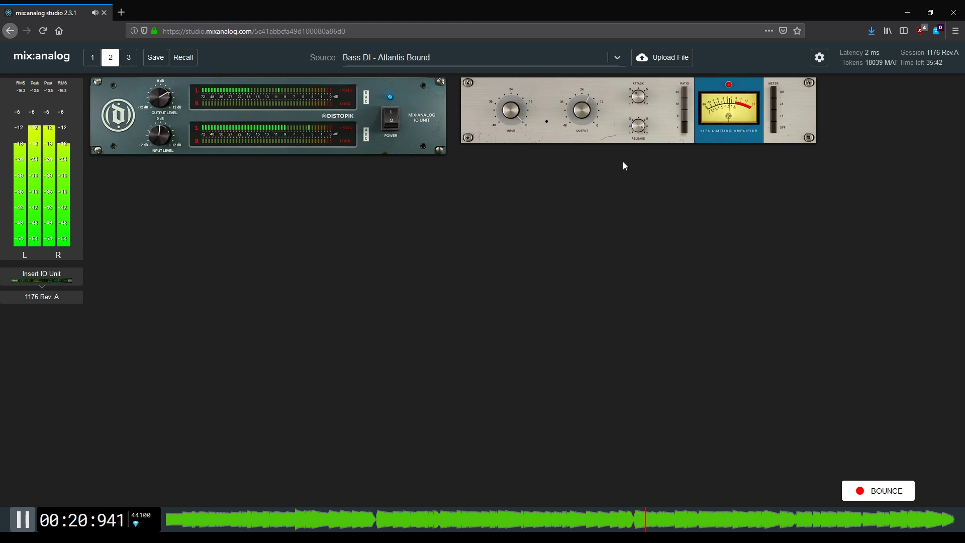
{"action": "left_click", "coordinate": [391, 123]}
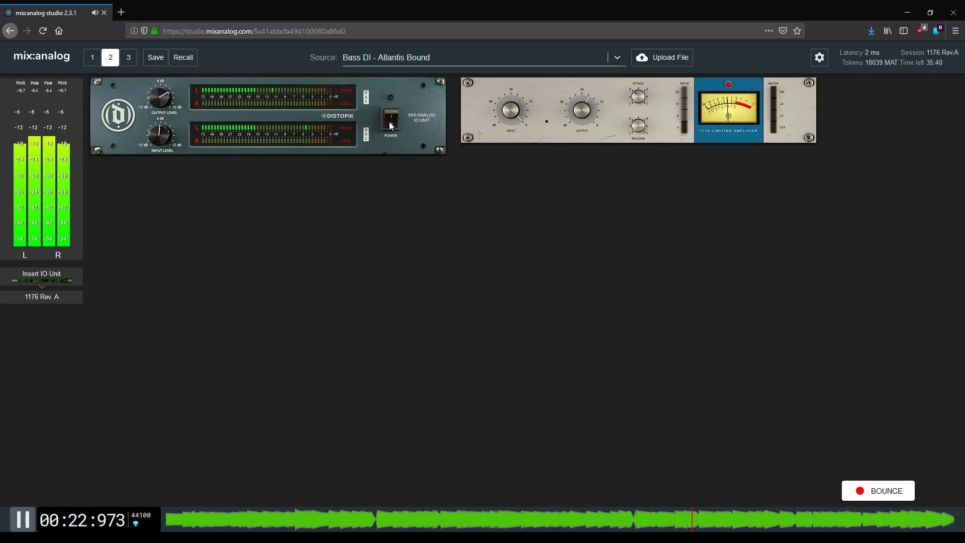
{"action": "left_click", "coordinate": [390, 123]}
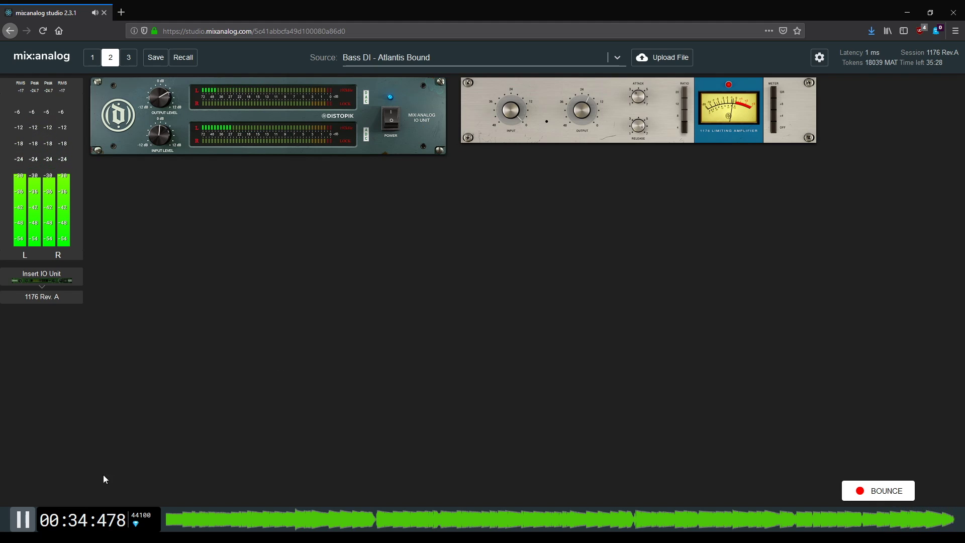
Bounce the processed bass at a 44100 sample rate, replacing "@ 44100" in the bounce title with "1_4"
{"action": "left_click", "coordinate": [875, 500]}
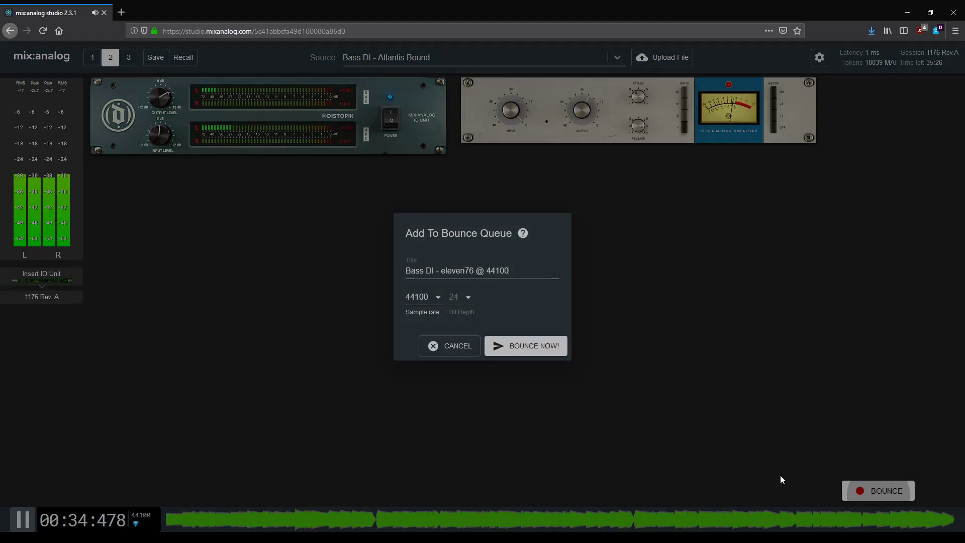
{"action": "left_click_drag", "start_coordinate": [477, 268], "coordinate": [562, 274]}
{"action": "key", "text": "BackSpace"}
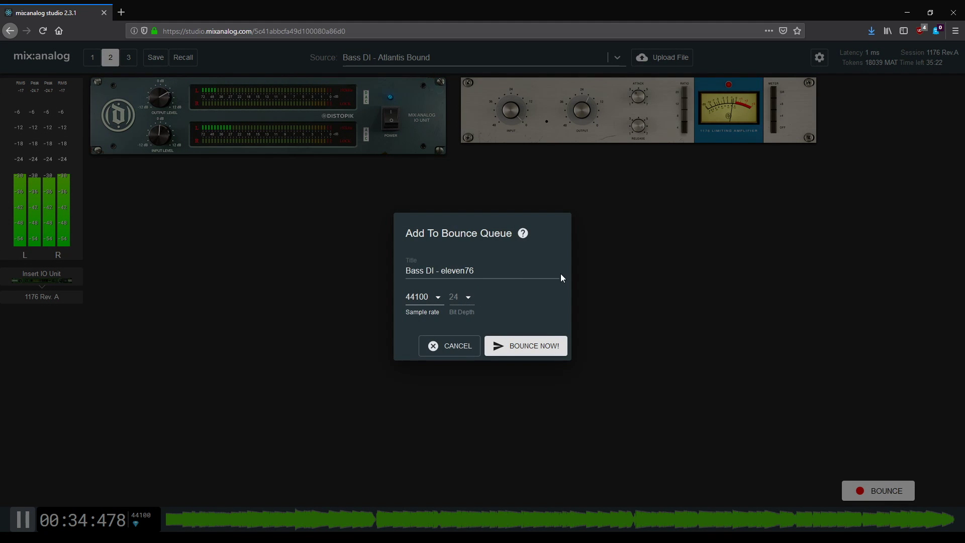
{"action": "type", "text": "1_4"}
{"action": "left_click", "coordinate": [530, 350]}
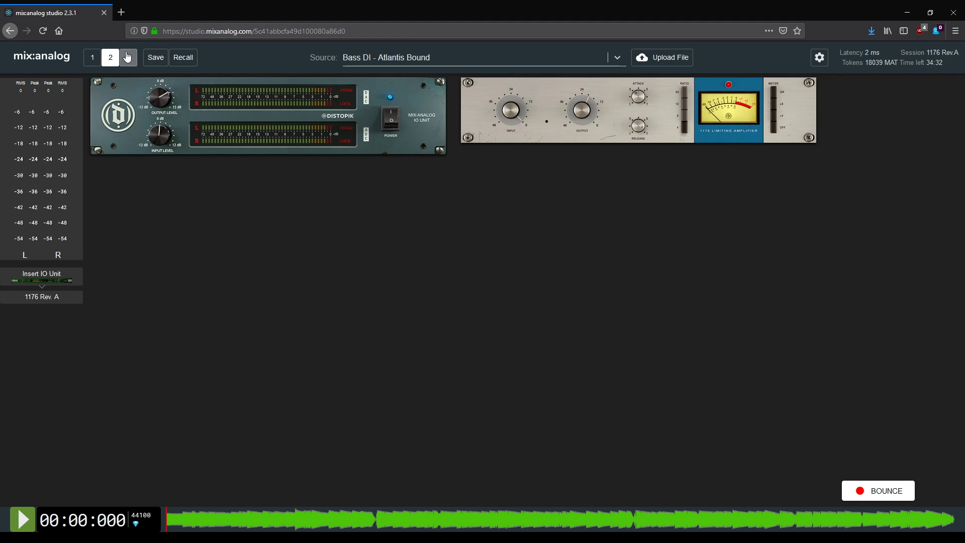
Play the Lead VOX source in slot 3 and raise the IO unit's output level above 0 dB
{"action": "left_click", "coordinate": [127, 56]}
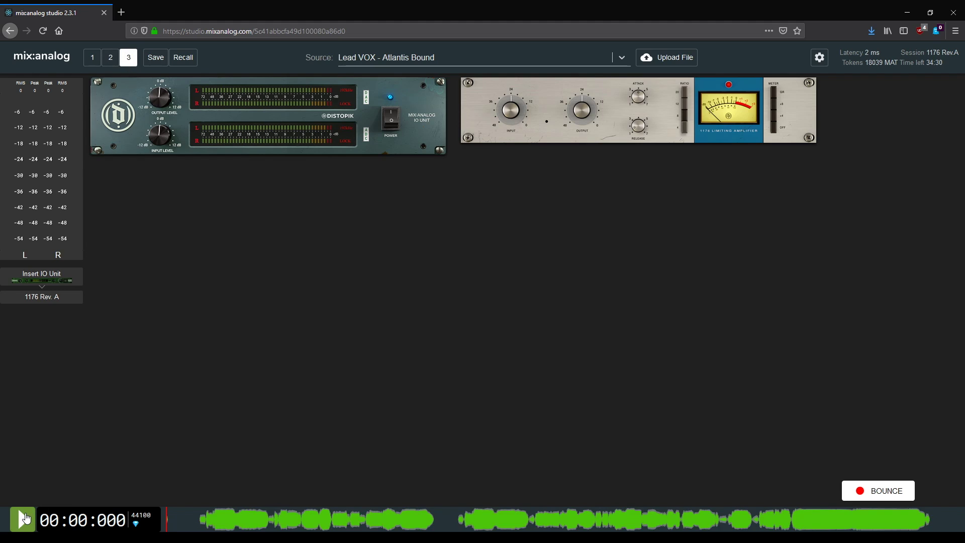
{"action": "left_click", "coordinate": [24, 518]}
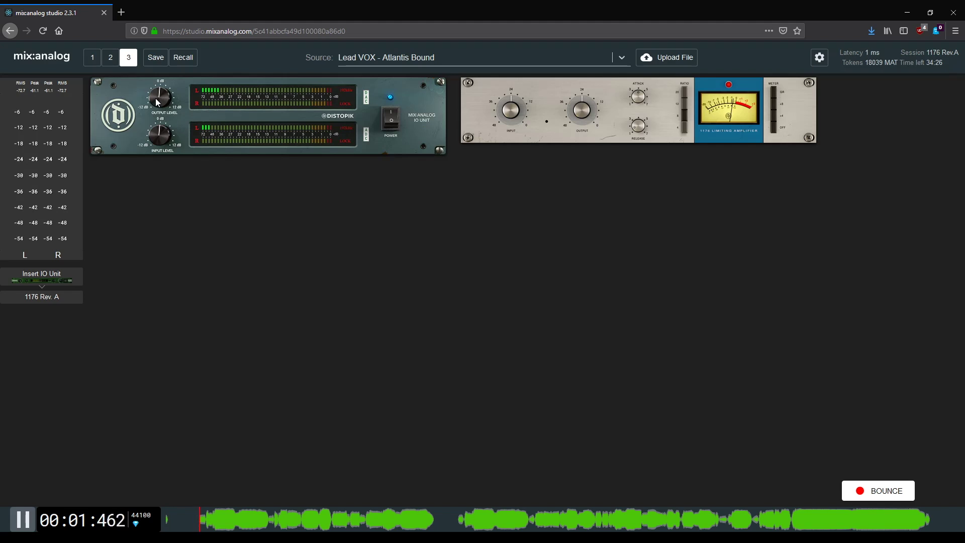
{"action": "mouse_move", "coordinate": [156, 97]}
{"action": "left_mouse_down"}
{"action": "mouse_move", "coordinate": [148, 76]}
{"action": "mouse_move", "coordinate": [160, 98]}
{"action": "left_mouse_up"}
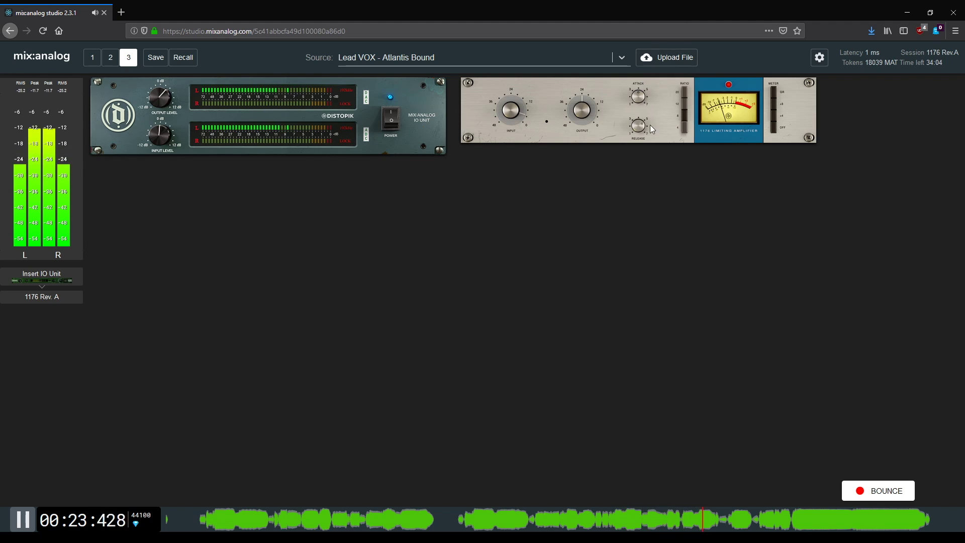
Change the 1176's ratio for the lead vocal, adjust its output gain during playback, and pause
{"action": "left_click", "coordinate": [686, 101], "text": "shift"}
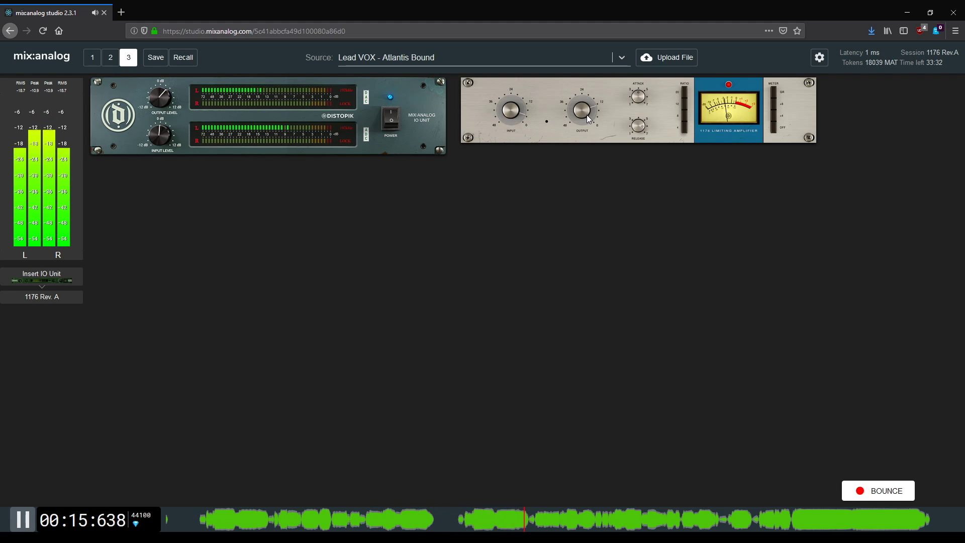
{"action": "left_click_drag", "start_coordinate": [589, 110], "coordinate": [584, 109]}
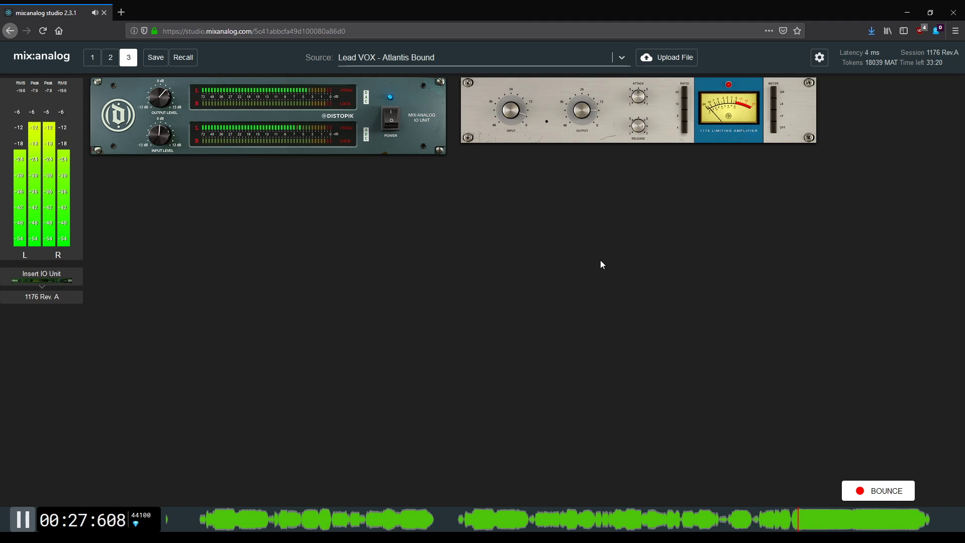
{"action": "key", "text": "space"}
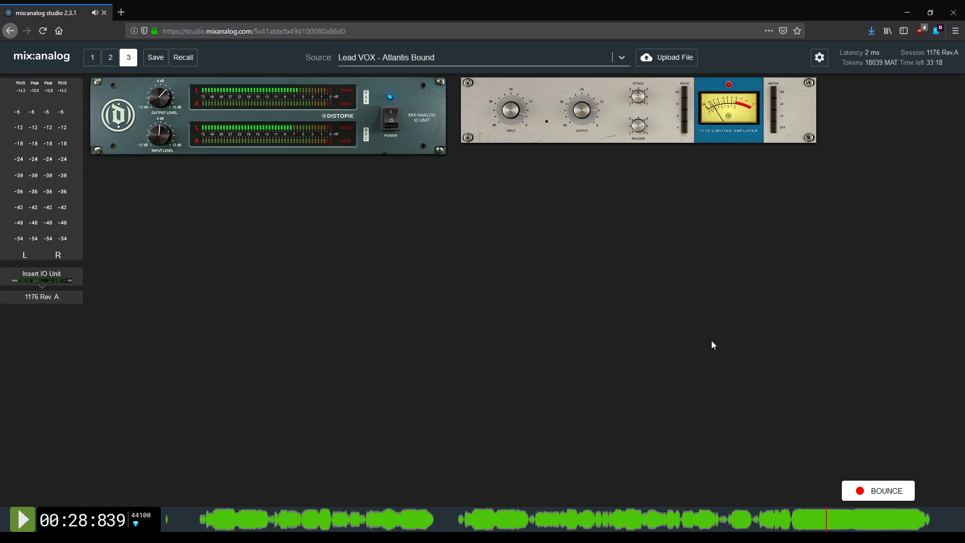
Bounce the processed lead vocal at a 44100 sample rate, trimming the sample rate off the end of the bounce title
{"action": "left_click", "coordinate": [868, 493]}
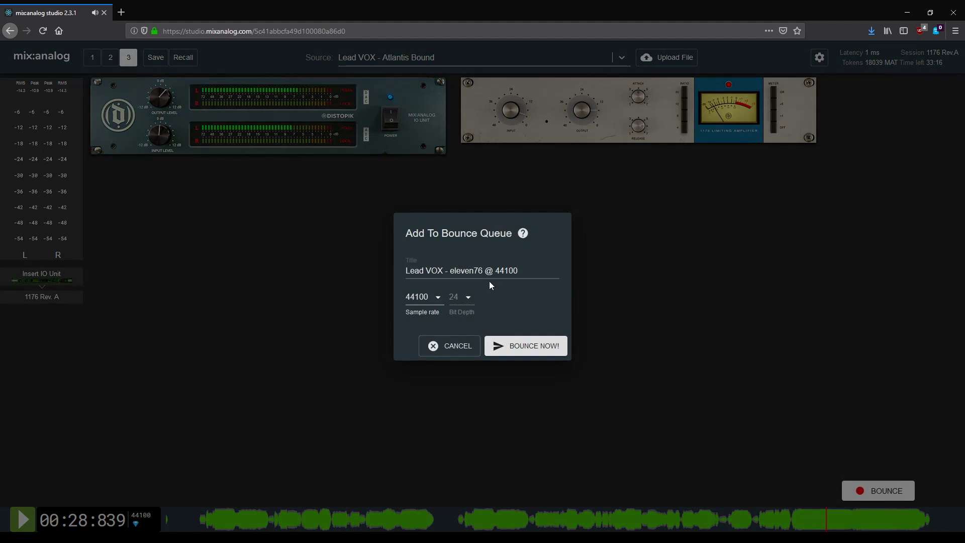
{"action": "left_click_drag", "start_coordinate": [503, 272], "coordinate": [544, 274]}
{"action": "key", "text": "BackSpace"}
{"action": "left_click", "coordinate": [525, 346]}
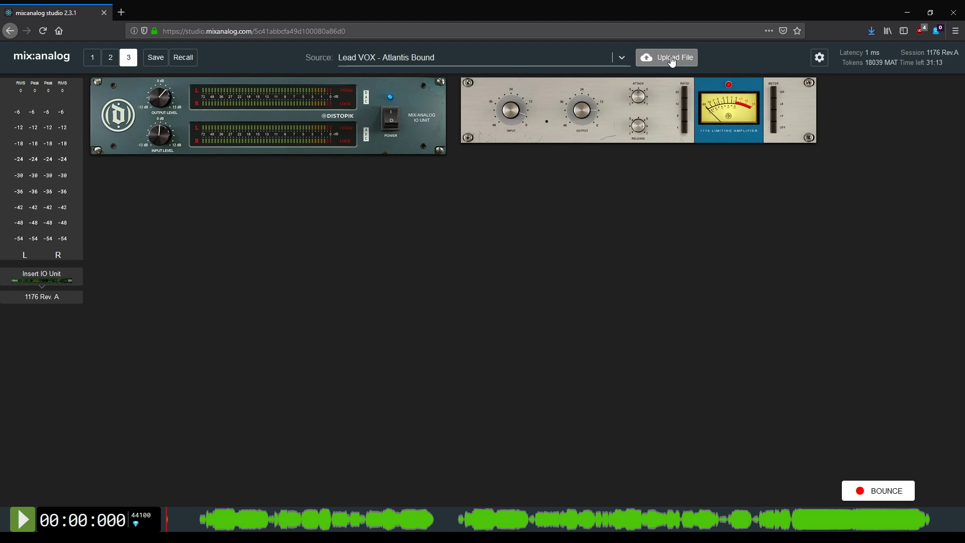
Upload 07_DrumsRoomMono.wav under its default title and load it as the source in slot 3
{"action": "left_click", "coordinate": [672, 59]}
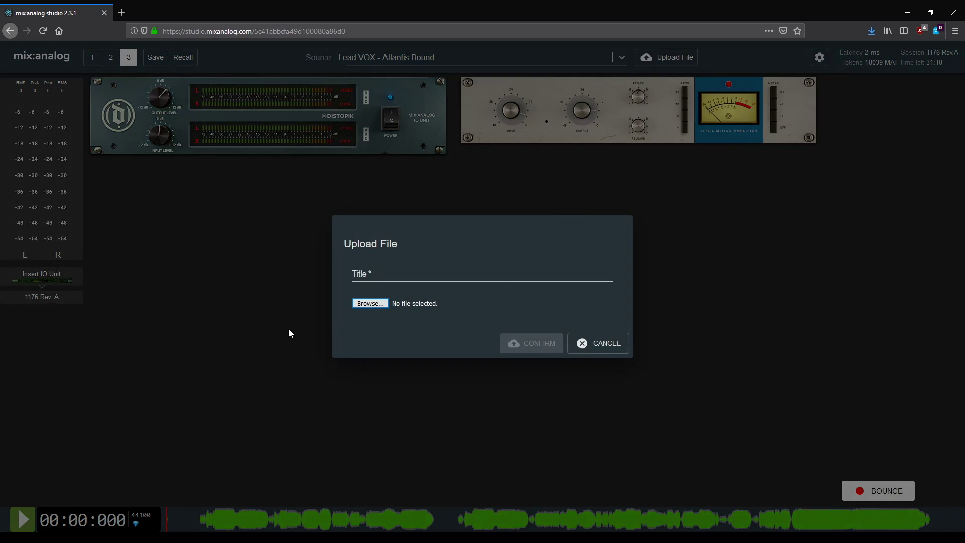
{"action": "left_click", "coordinate": [527, 418]}
{"action": "left_click", "coordinate": [425, 273]}
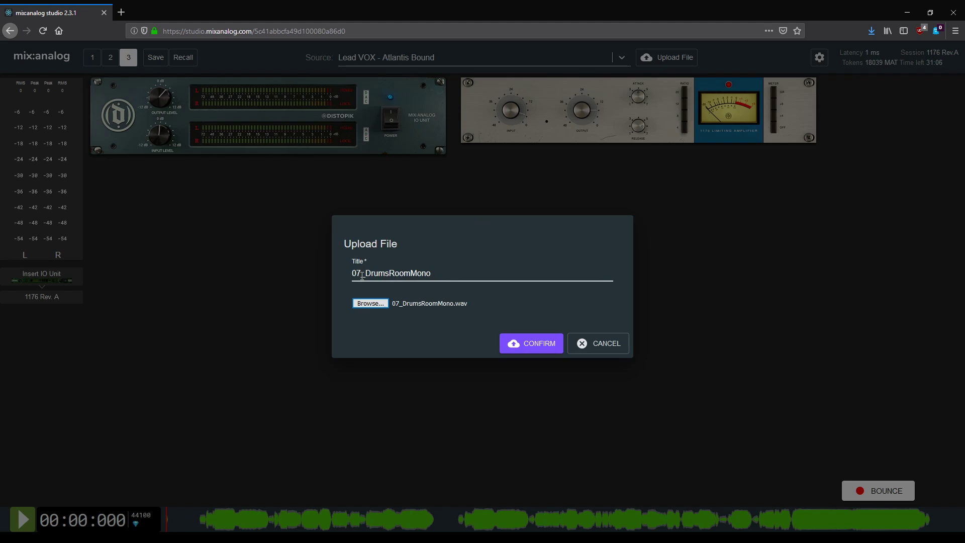
{"action": "left_click", "coordinate": [552, 345]}
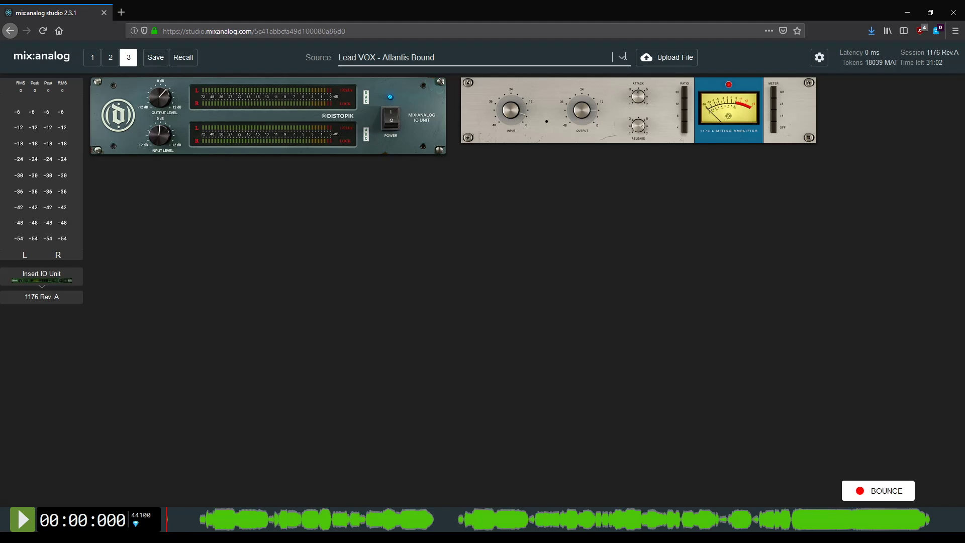
{"action": "left_click", "coordinate": [624, 57]}
{"action": "left_click", "coordinate": [484, 81]}
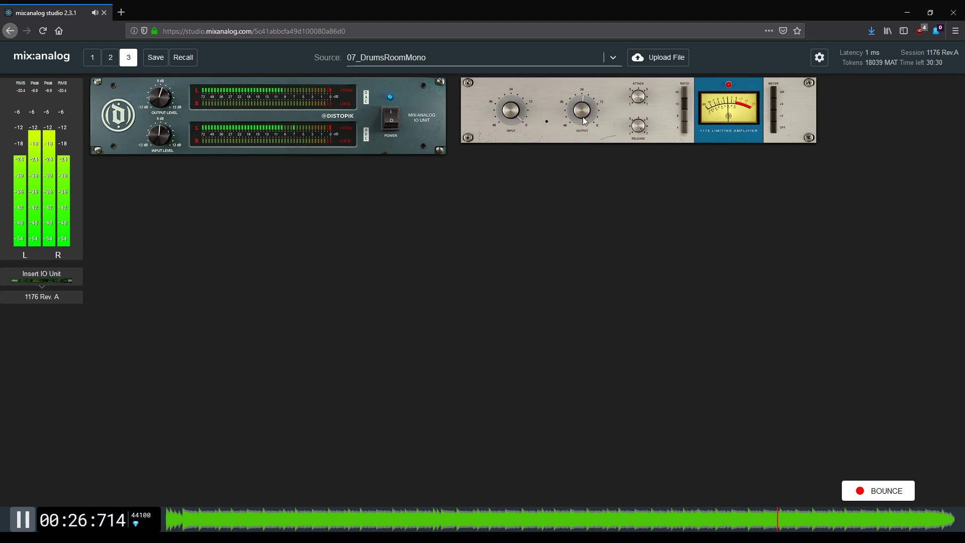
Toggle the IO unit's power while the drum room track plays and try the 1176's two highest ratios
{"action": "left_click", "coordinate": [390, 120]}
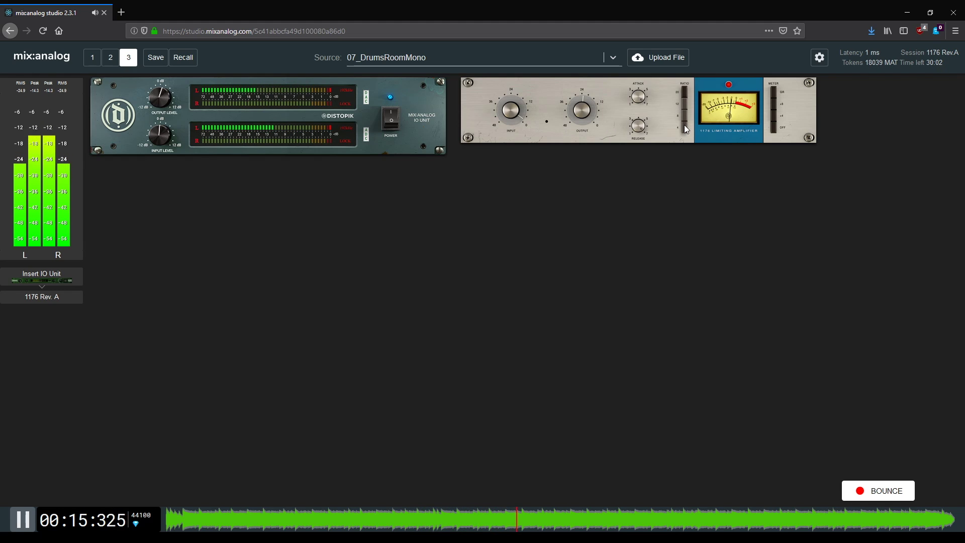
{"action": "left_click", "coordinate": [684, 92]}
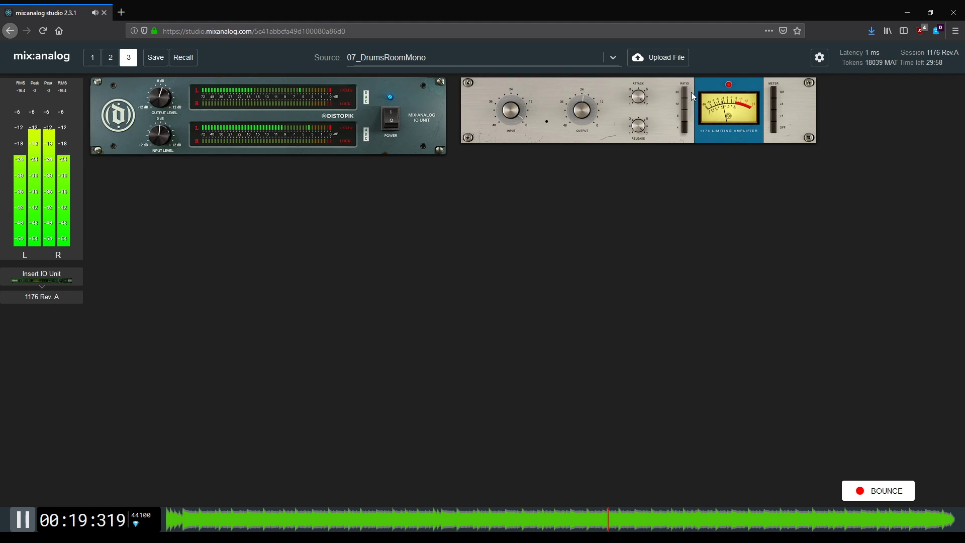
{"action": "left_click", "coordinate": [684, 105]}
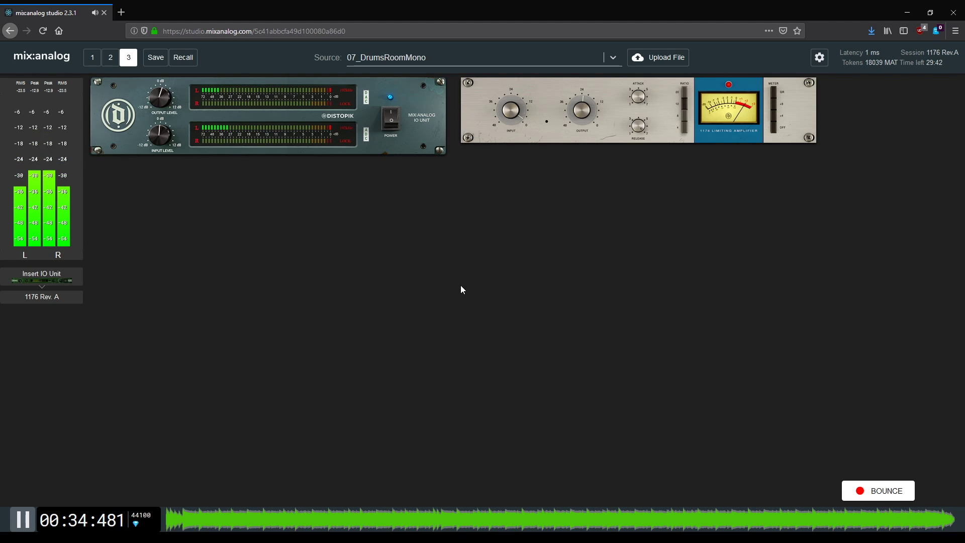
Bounce the processed drum room track at a 44100 sample rate with the title "DrumsRoomMono - eleven76"
{"action": "left_click", "coordinate": [863, 491]}
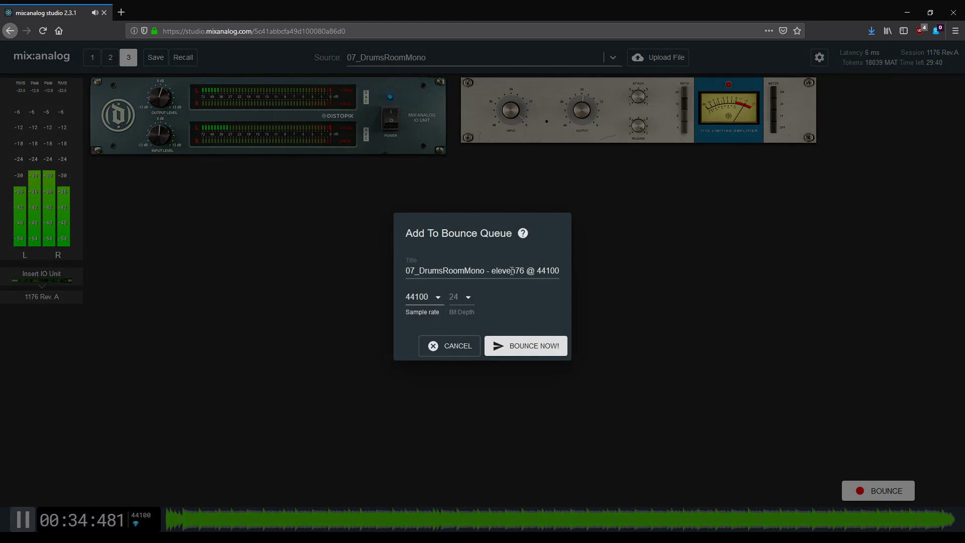
{"action": "left_click_drag", "start_coordinate": [526, 270], "coordinate": [590, 269]}
{"action": "key", "text": "BackSpace"}
{"action": "key", "text": "Home"}
{"action": "key", "text": "Delete"}
{"action": "key", "text": "Delete"}
{"action": "key", "text": "Delete"}
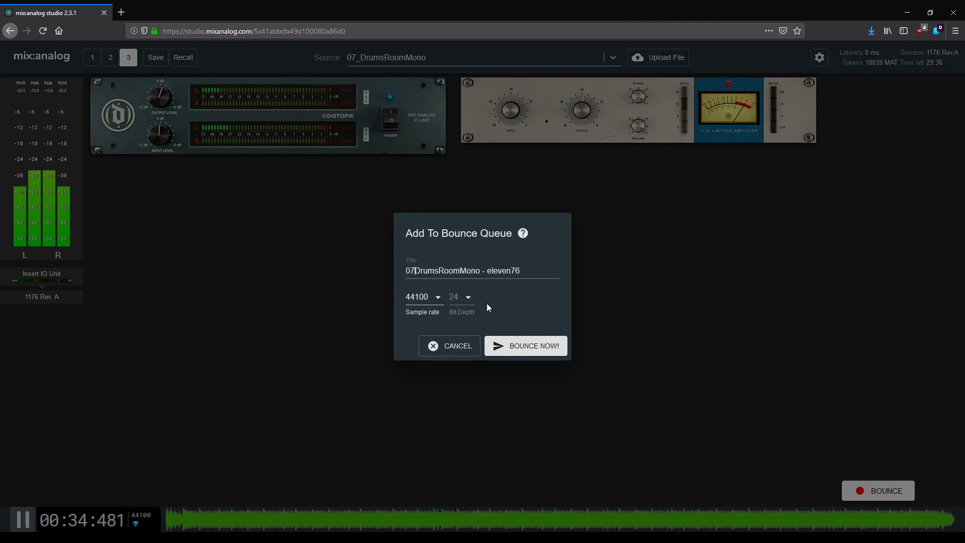
{"action": "left_click", "coordinate": [532, 344]}
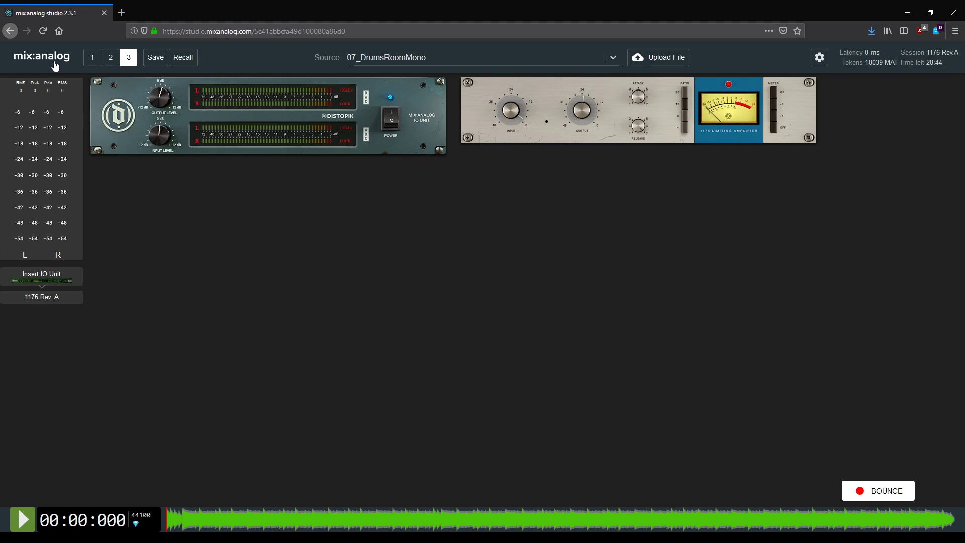
Leave the studio for the account overview, delete the current 1176 Rev.A session from the sessions list, and return to the home page
{"action": "left_click", "coordinate": [54, 63]}
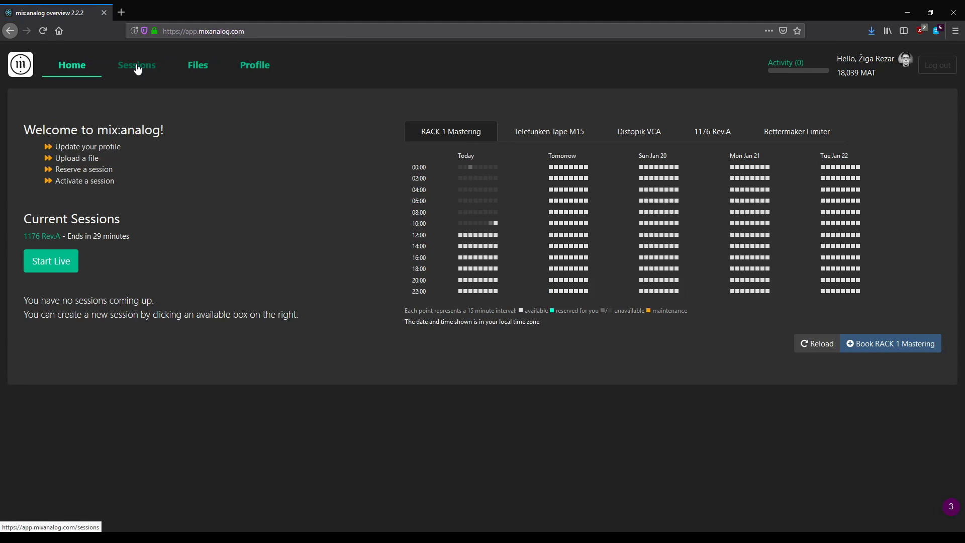
{"action": "left_click", "coordinate": [139, 67]}
{"action": "left_click", "coordinate": [871, 198]}
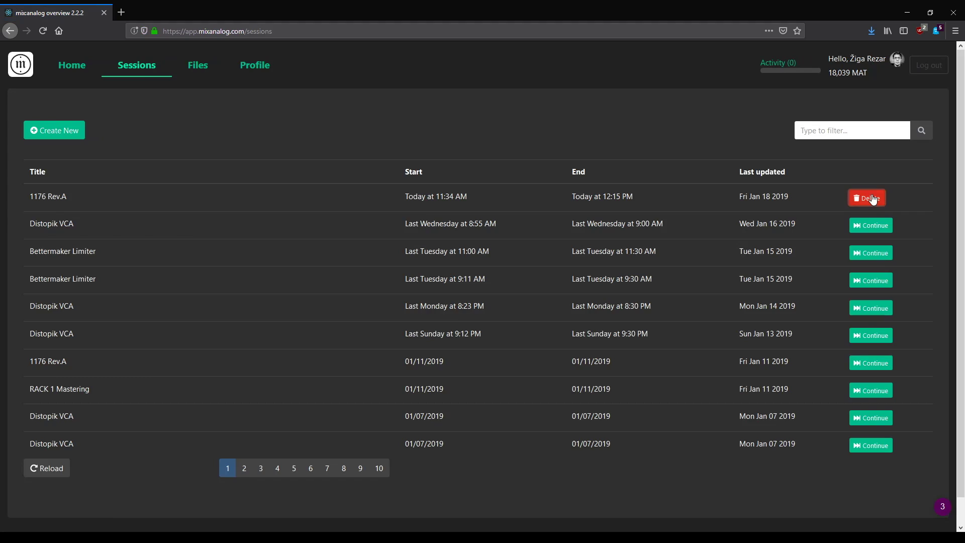
{"action": "left_click", "coordinate": [79, 69]}
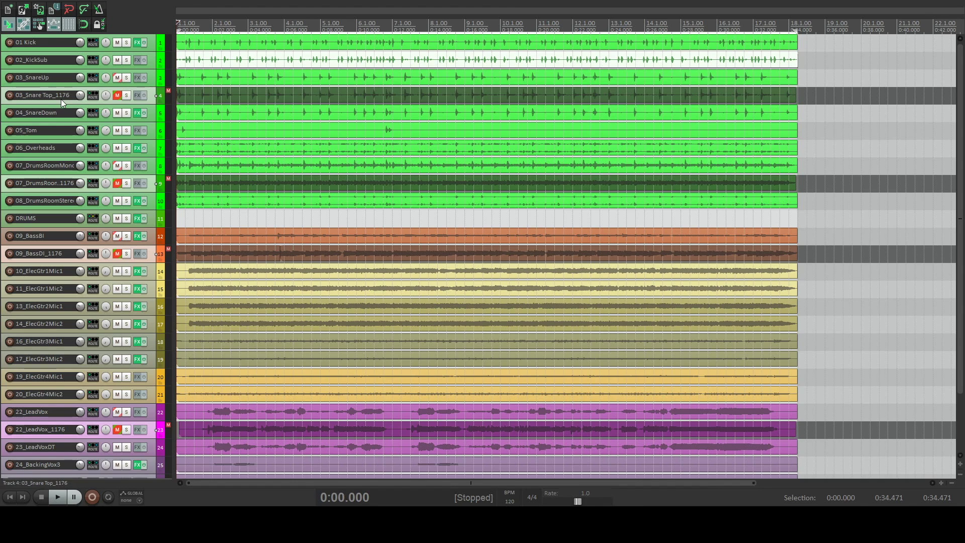
Switch to REAPER, play the mix, and compare the raw tracks with their 1176-processed versions by alternating their mutes
{"action": "left_click", "coordinate": [118, 97]}
{"action": "left_click", "coordinate": [120, 78]}
{"action": "left_click", "coordinate": [120, 78]}
{"action": "left_click", "coordinate": [115, 95]}
{"action": "key", "text": "space"}
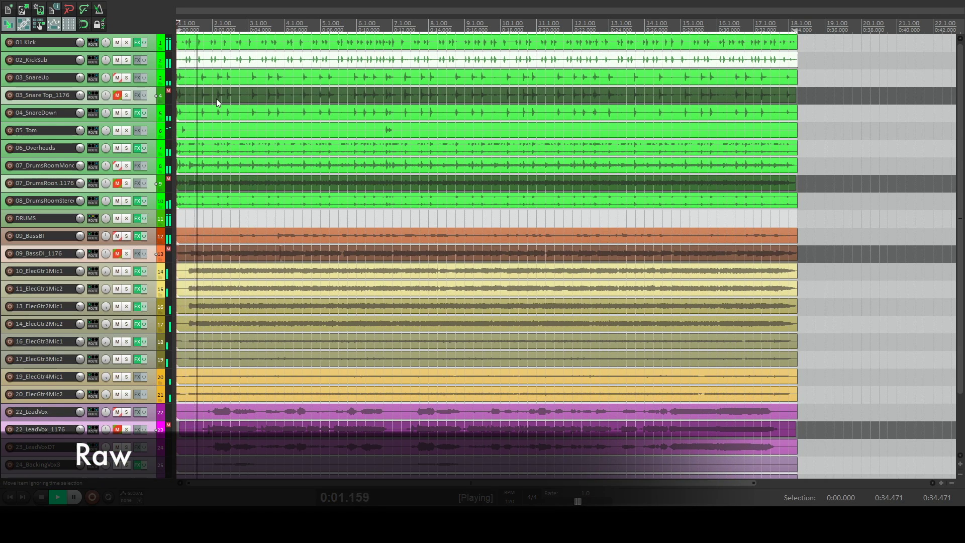
{"action": "left_click", "coordinate": [119, 77]}
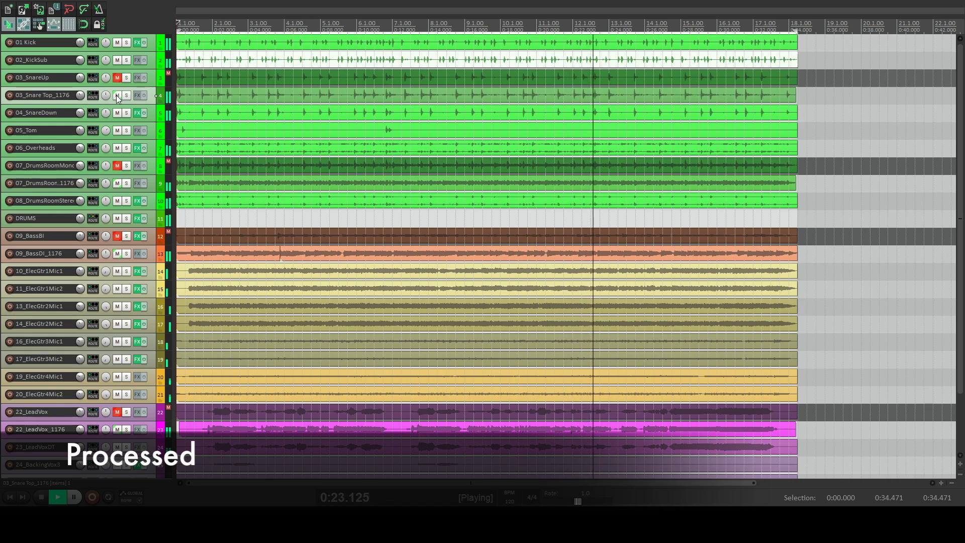
{"action": "left_click", "coordinate": [116, 95]}
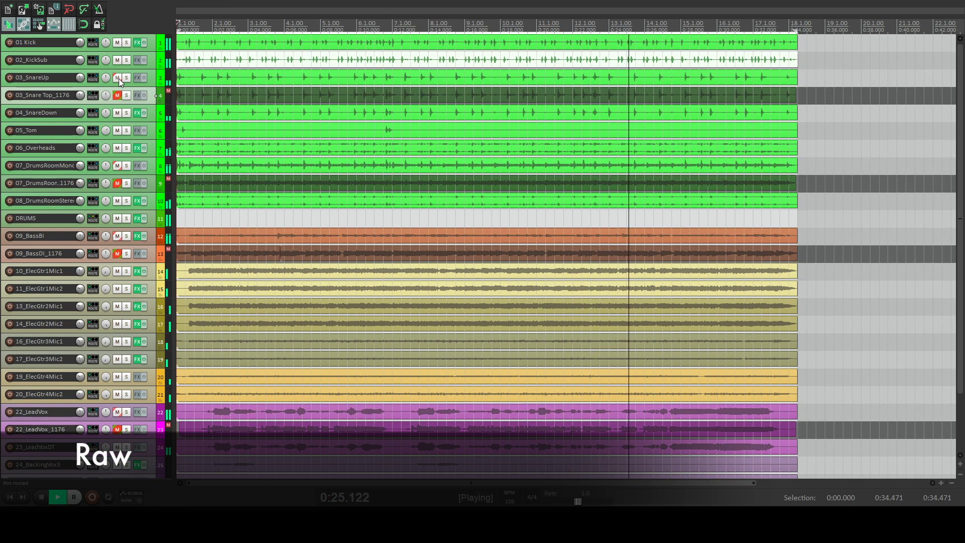
Mute the raw snare, drum room, bass and lead vocal tracks, unmute their 1176 versions, and stop playback
{"action": "left_click", "coordinate": [119, 78]}
{"action": "left_click", "coordinate": [117, 96]}
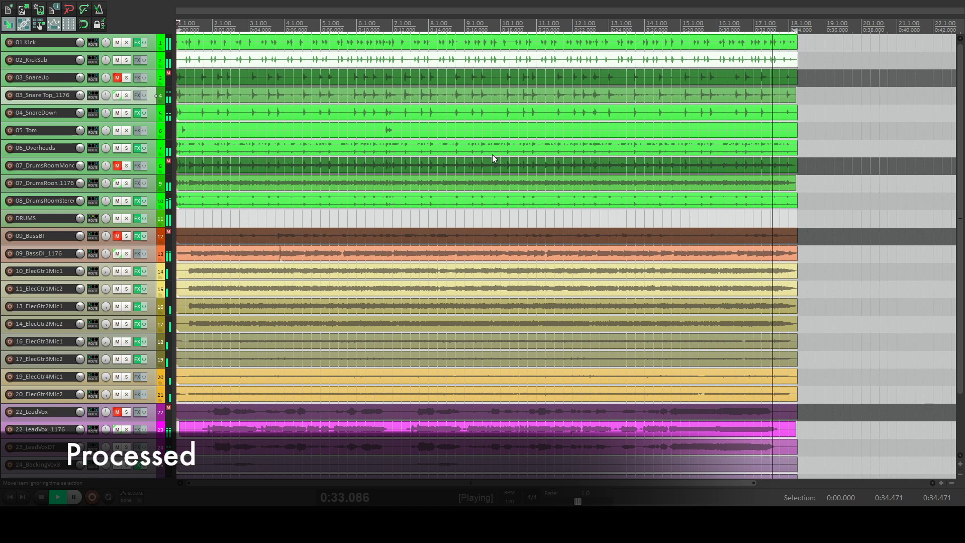
{"action": "key", "text": "space"}
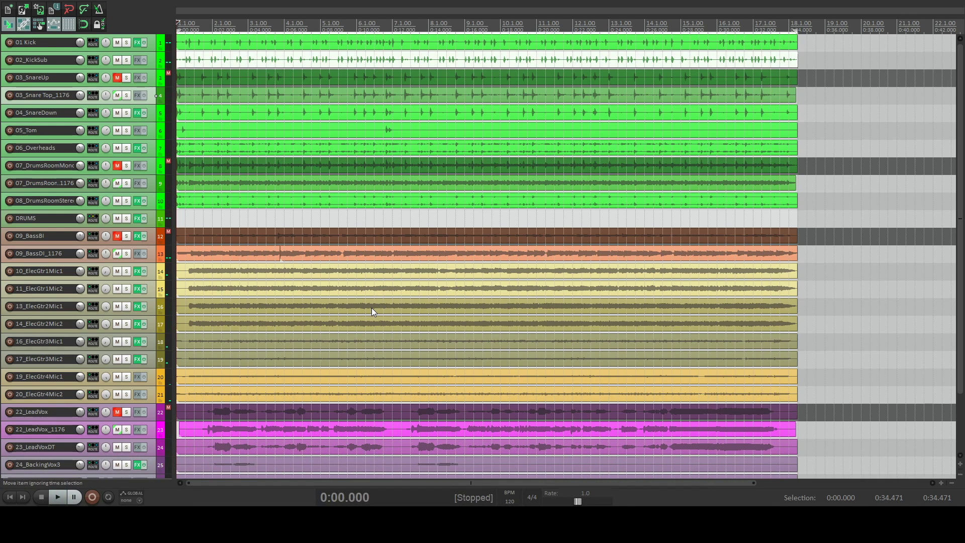
Show the mixer and play the mix with the raw tracks unmuted alongside their 1176 versions, muting the raw tracks again before stopping playback
{"action": "key", "text": "ctrl+m"}
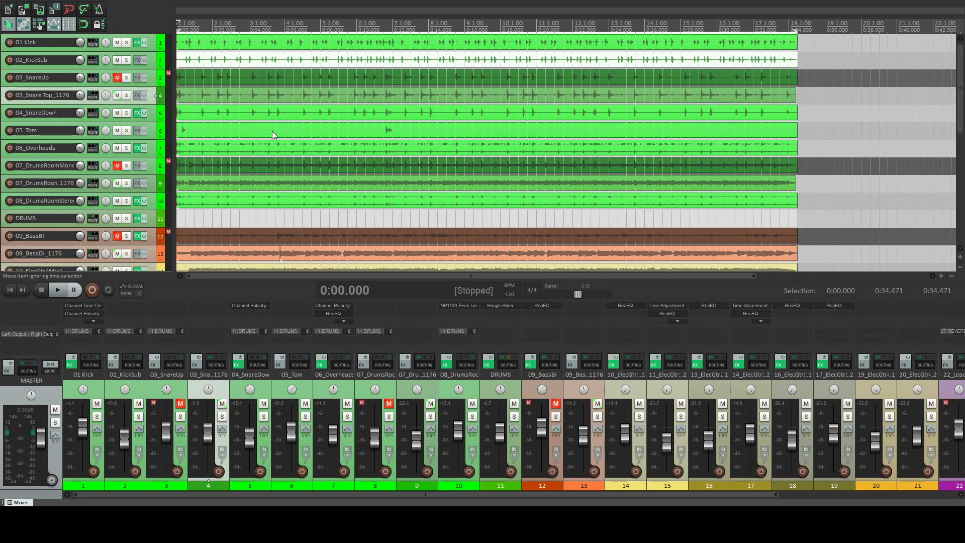
{"action": "key", "text": "space"}
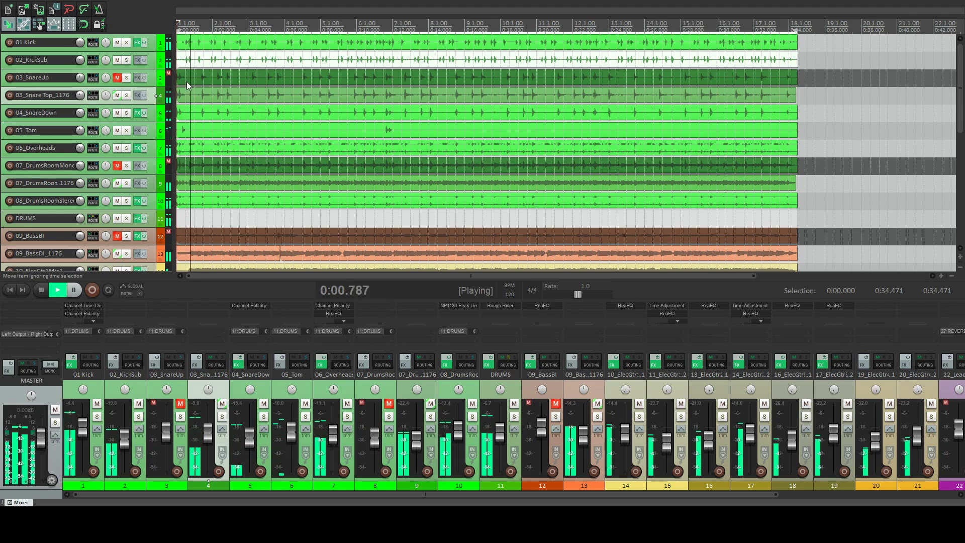
{"action": "left_click", "coordinate": [117, 78], "text": "ctrl"}
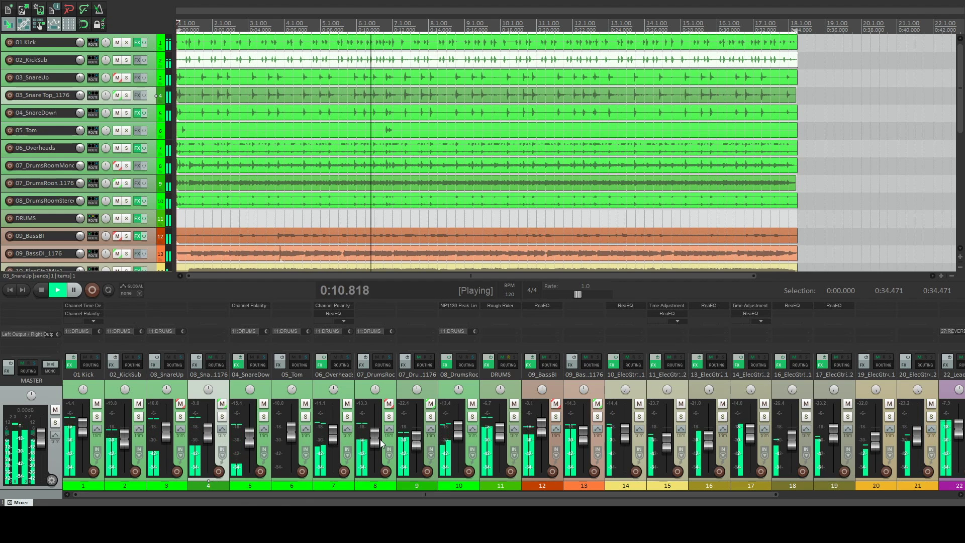
{"action": "left_click_drag", "start_coordinate": [391, 494], "coordinate": [480, 494]}
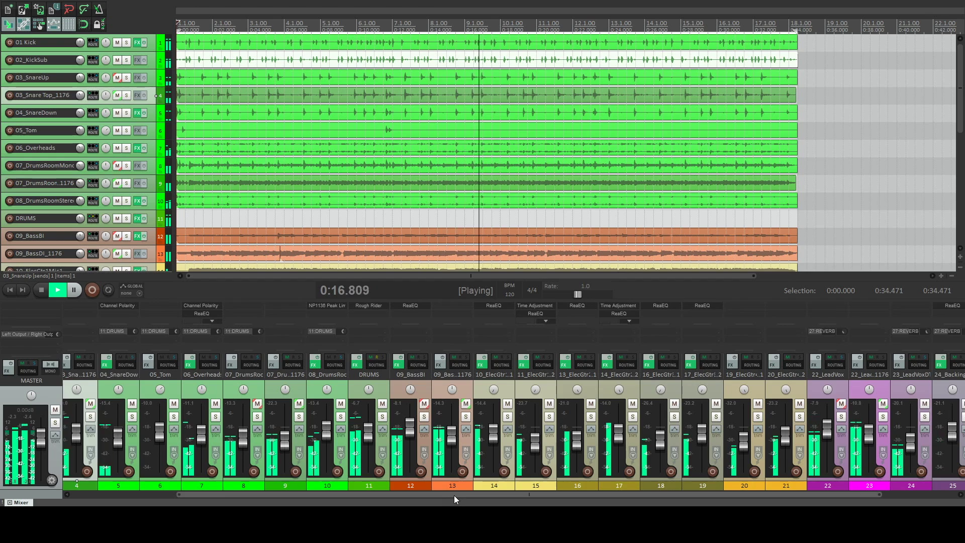
{"action": "left_click_drag", "start_coordinate": [454, 496], "coordinate": [526, 495]}
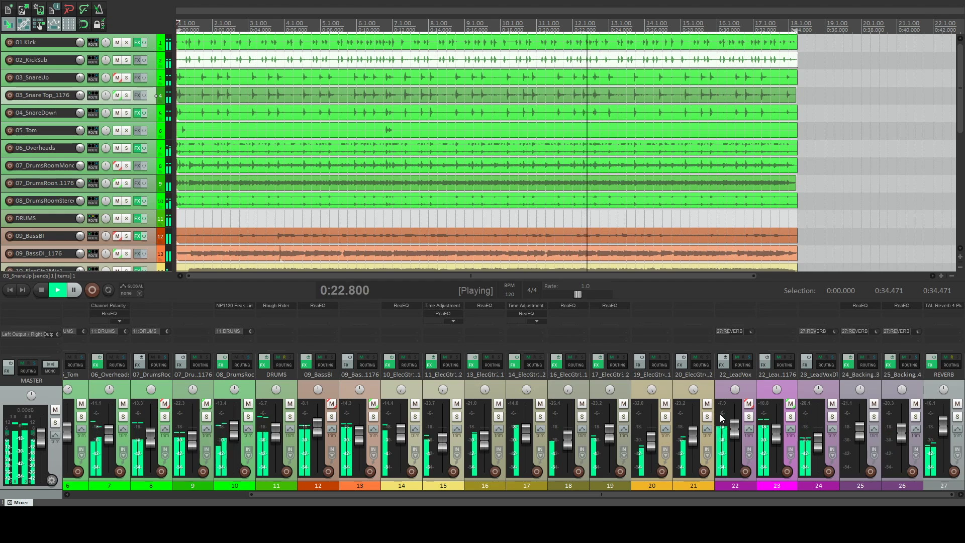
{"action": "left_click", "coordinate": [749, 404]}
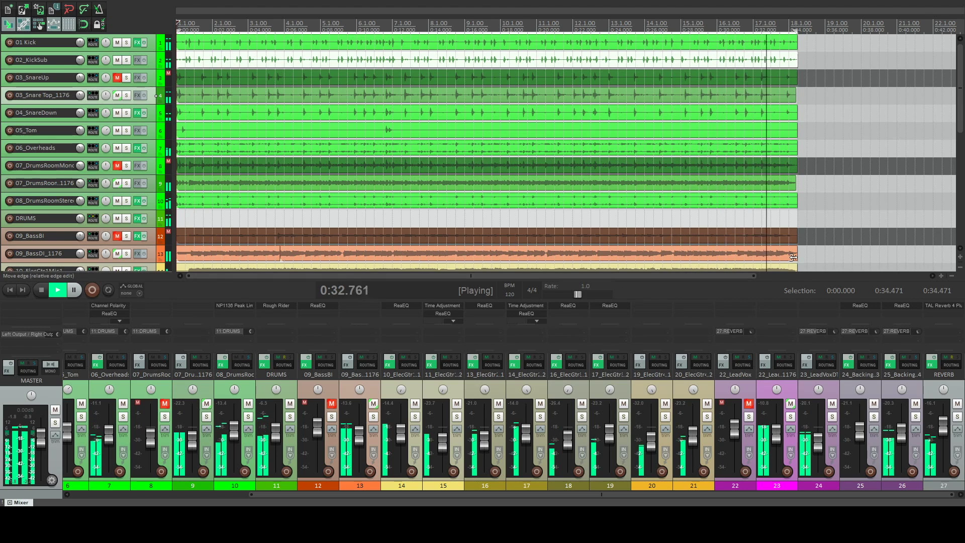
{"action": "key", "text": "space"}
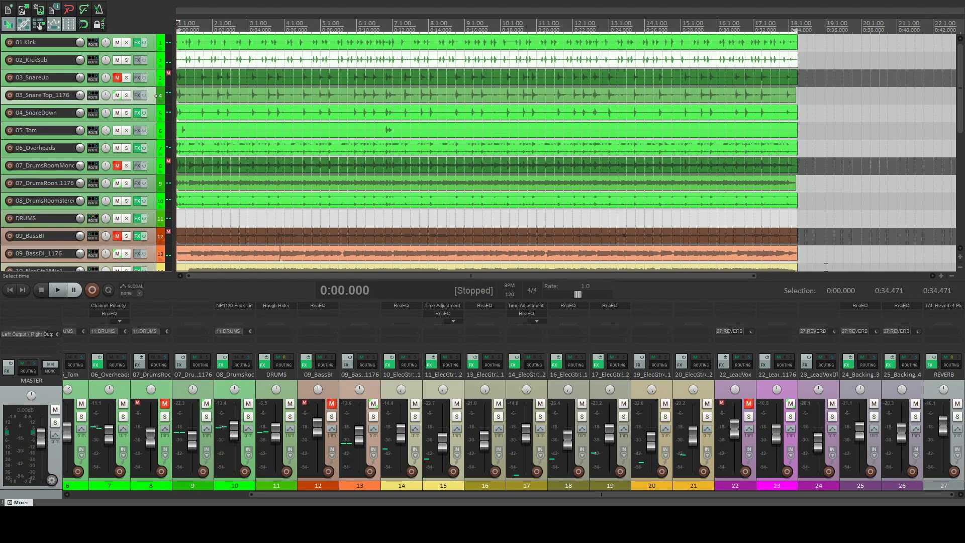
Switch to the mix:analog studio and upload the file "Atlantis Bound - MA 1176 DemoMIX" to the Distopik VCA session
{"action": "key", "text": "alt+Tab"}
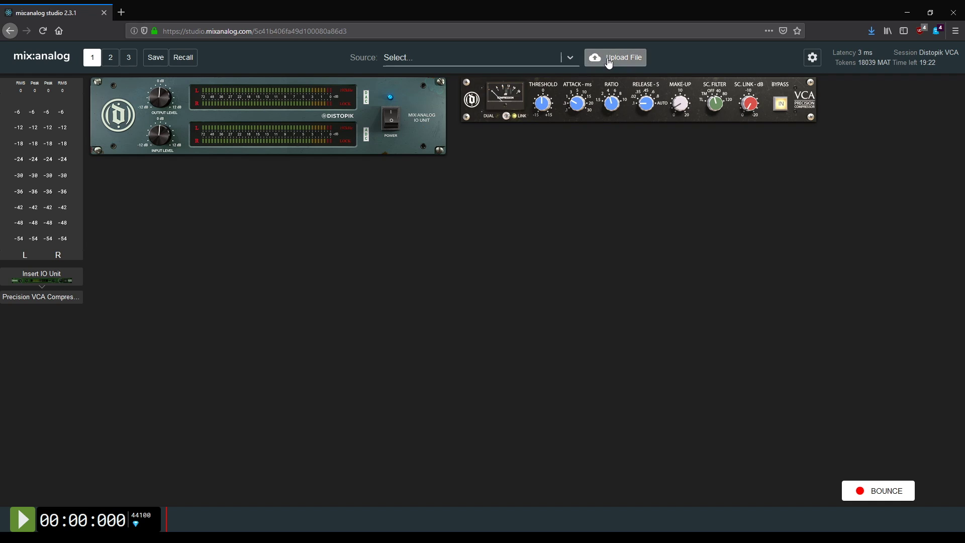
{"action": "left_click", "coordinate": [611, 57]}
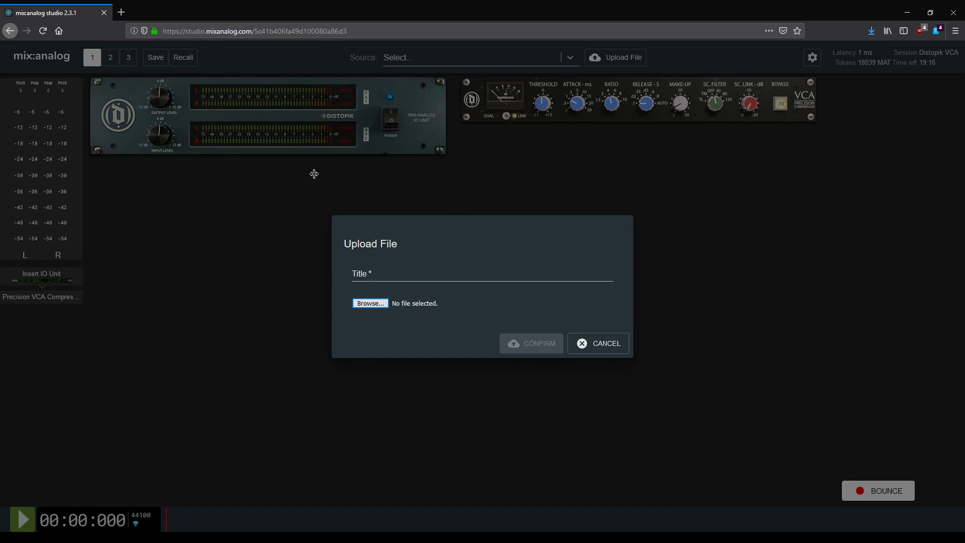
{"action": "left_click", "coordinate": [529, 431]}
{"action": "left_click", "coordinate": [530, 344]}
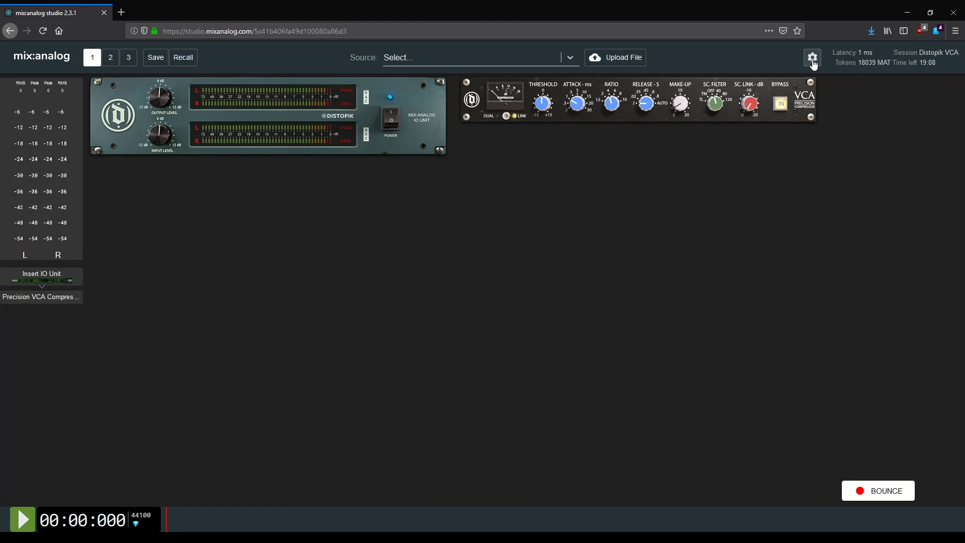
Set the studio's UI scale to 140 % and close the streaming settings
{"action": "left_click", "coordinate": [813, 57]}
{"action": "left_click", "coordinate": [460, 352]}
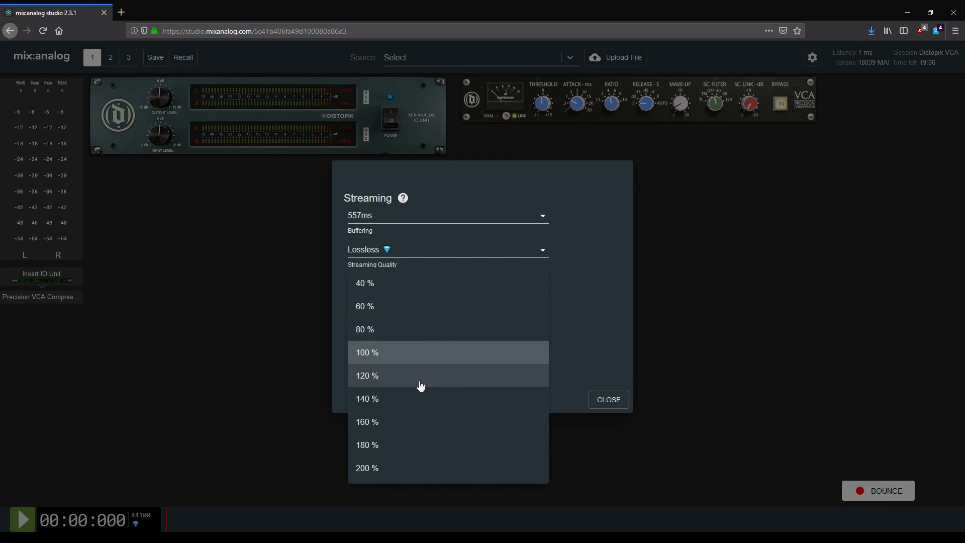
{"action": "left_click", "coordinate": [409, 397]}
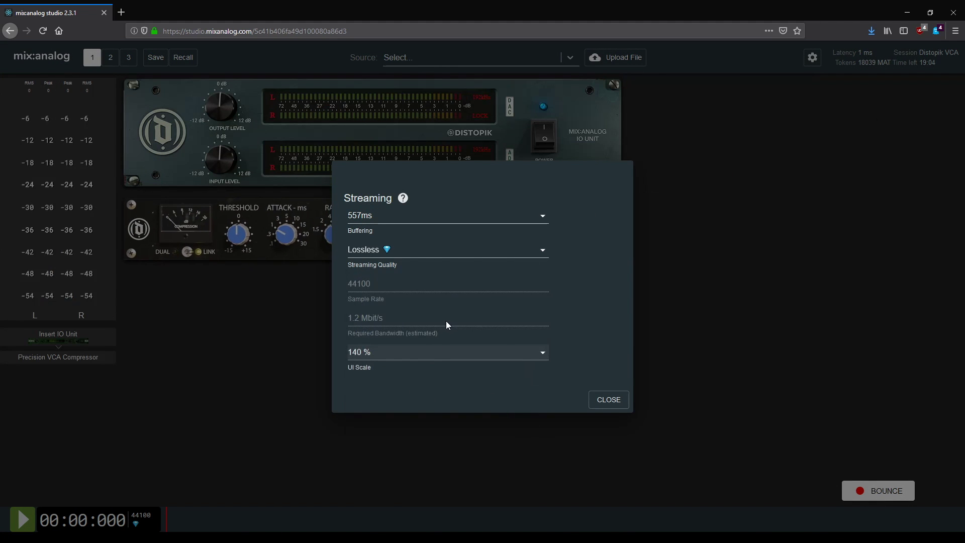
{"action": "left_click", "coordinate": [607, 398]}
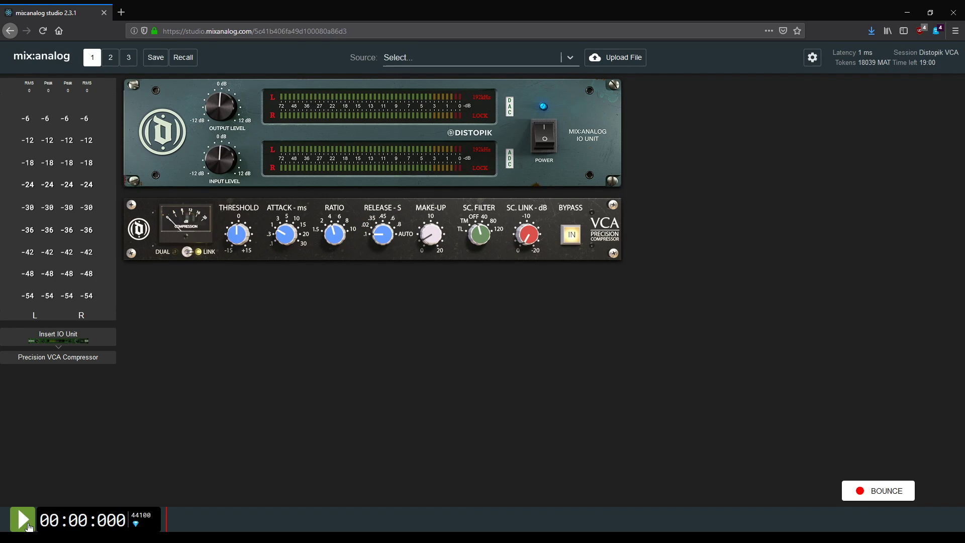
Load "Atlantis Bound - MA 1176 DemoMIX" as the source and start playing it
{"action": "left_click", "coordinate": [433, 57]}
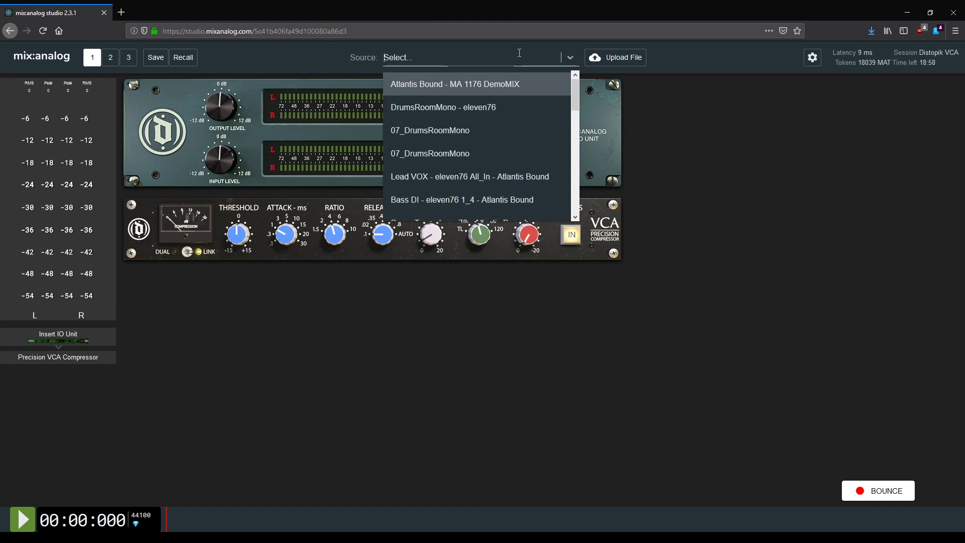
{"action": "left_click", "coordinate": [496, 82]}
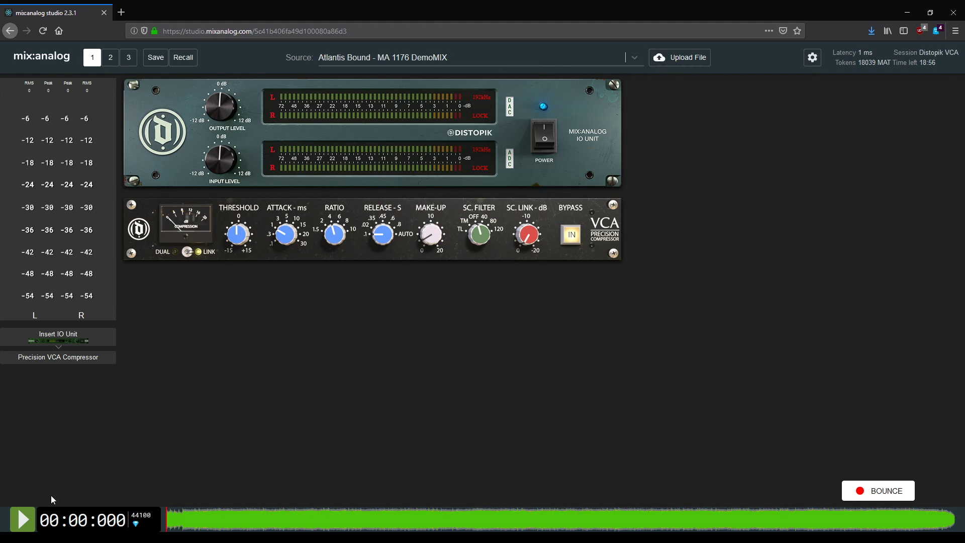
{"action": "left_click", "coordinate": [25, 519]}
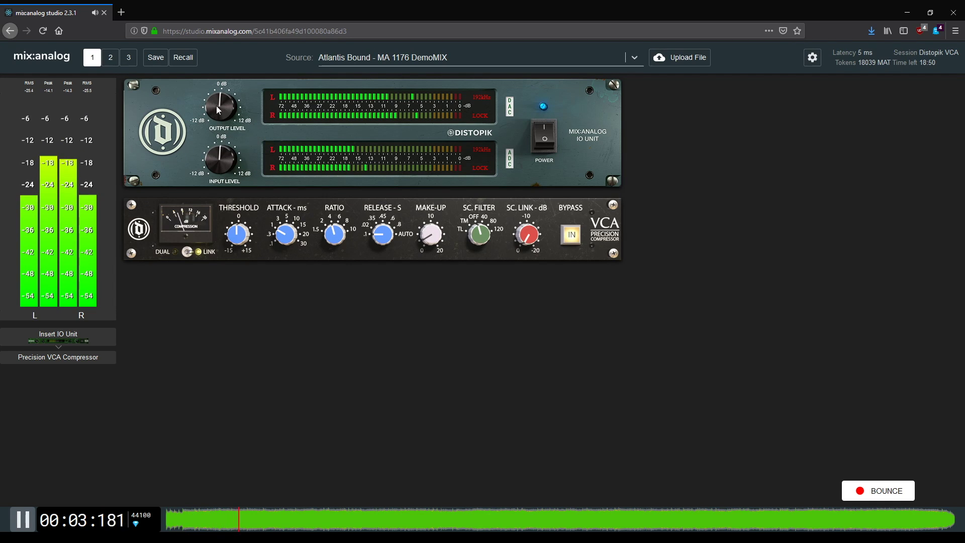
Adjust the VCA compressor's threshold, ratio, attack and make-up during playback, compare by toggling the IO unit's power, and pause the mix
{"action": "left_click_drag", "start_coordinate": [238, 233], "coordinate": [232, 208]}
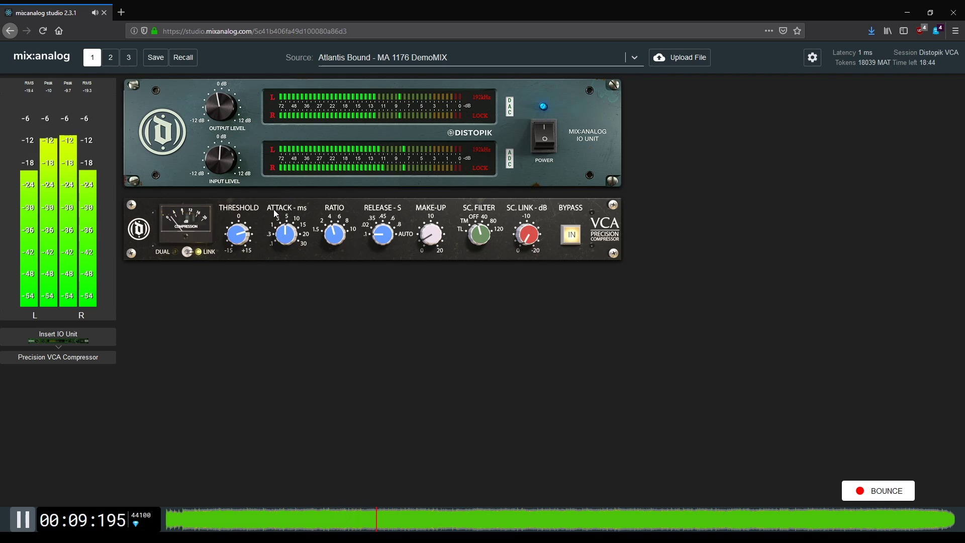
{"action": "left_click_drag", "start_coordinate": [331, 234], "coordinate": [327, 245]}
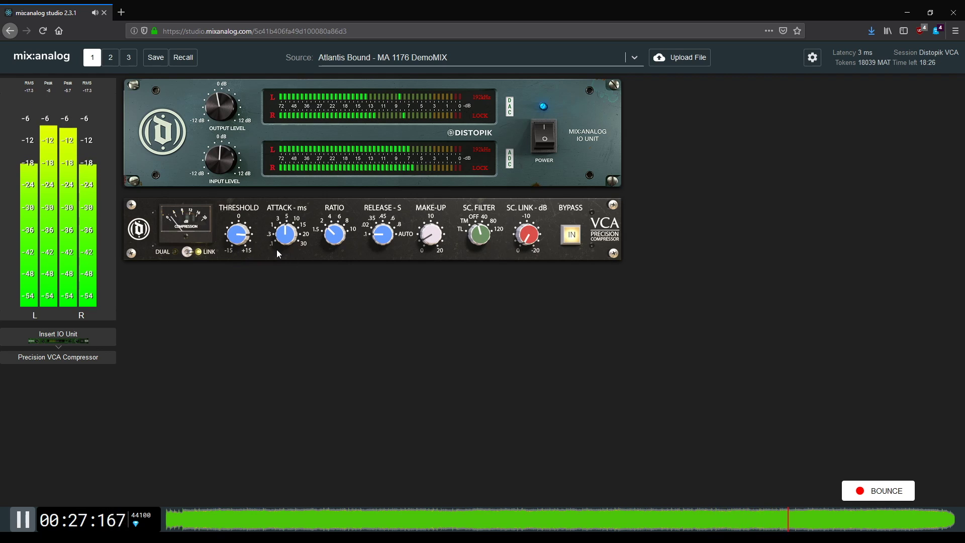
{"action": "left_click_drag", "start_coordinate": [285, 243], "coordinate": [250, 256]}
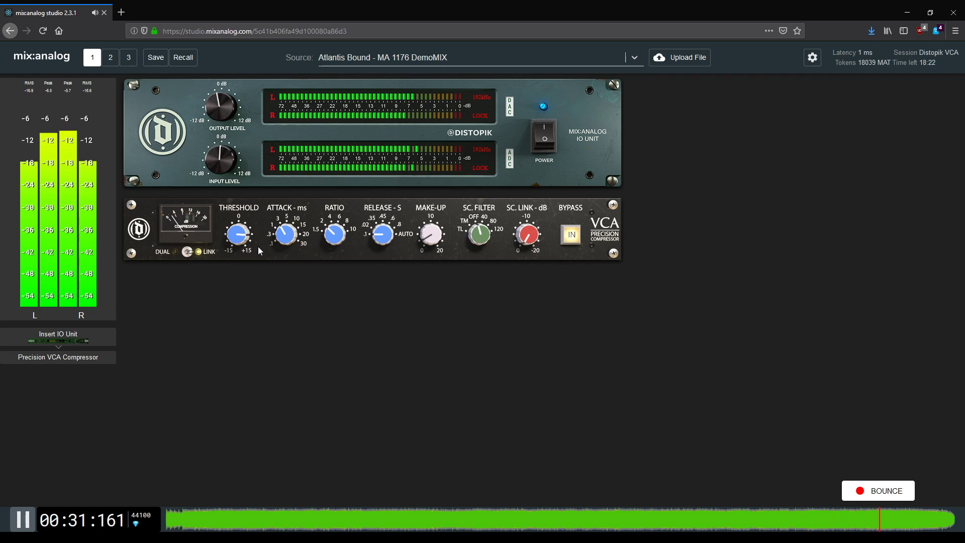
{"action": "left_click", "coordinate": [545, 134]}
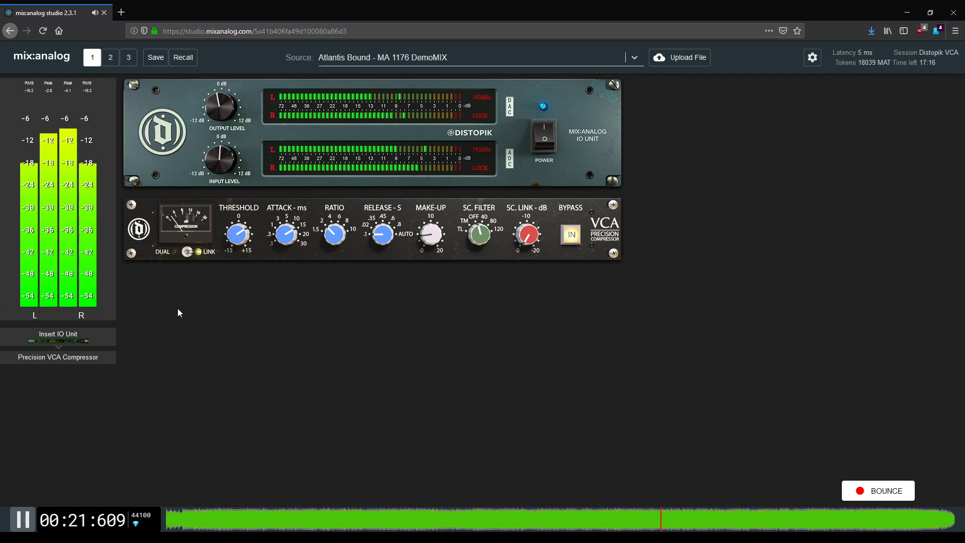
{"action": "left_click", "coordinate": [28, 518]}
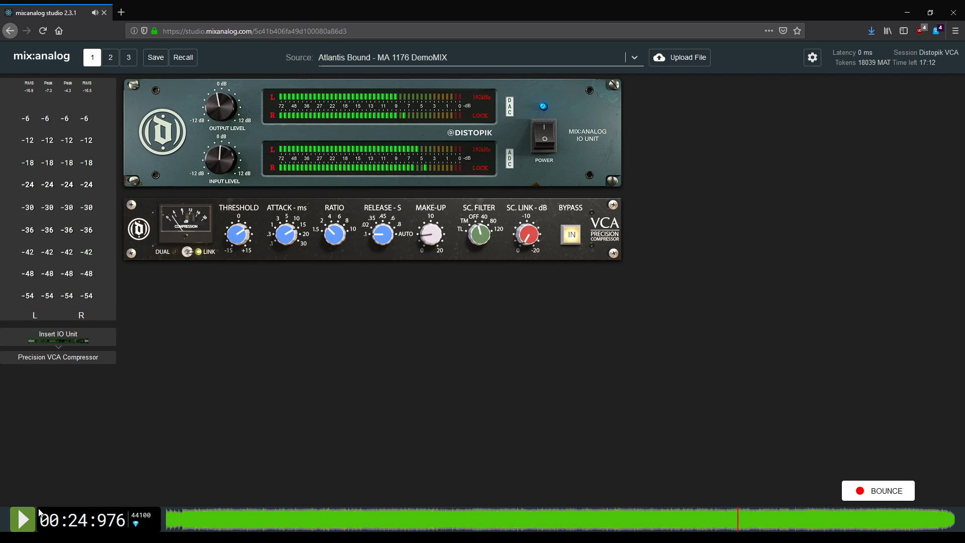